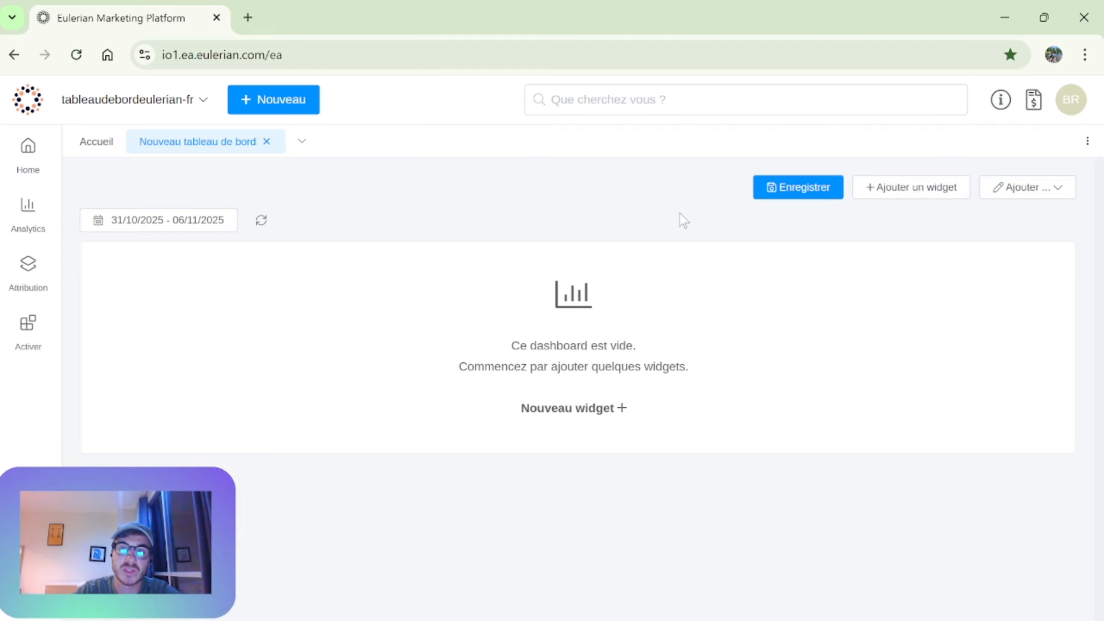
Step: Open the list of widgets to associate with the dashboard and select the first six entries, from the consent widgets through Erreurs tracking
click(915, 188)
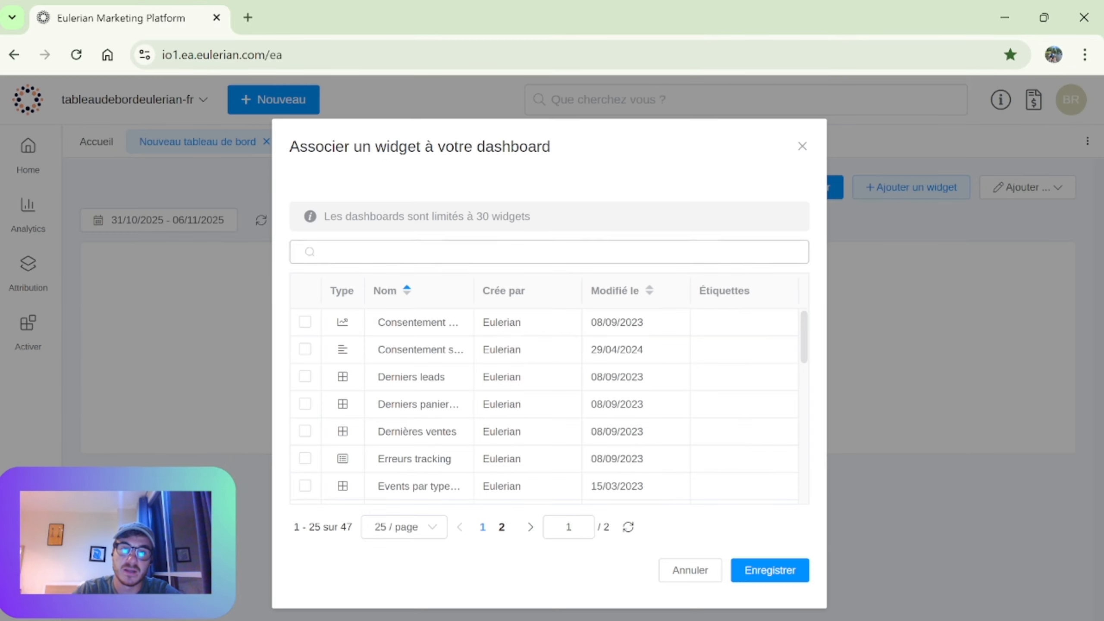
click(305, 322)
click(305, 405)
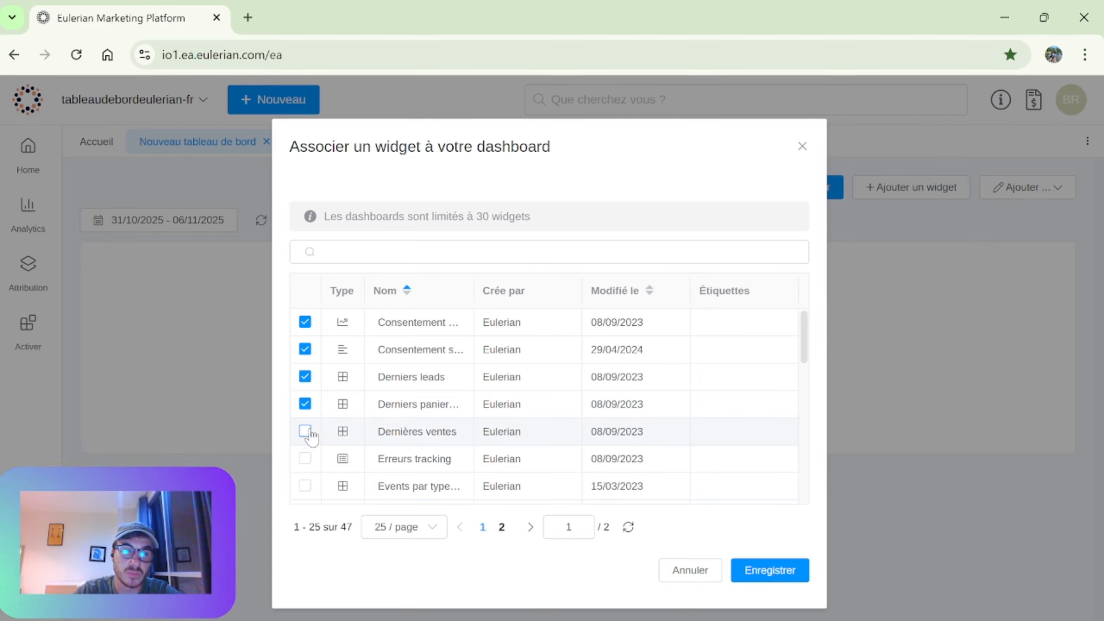
click(305, 431)
click(305, 459)
Step: Also select the widgets whose names start with Evolution: the consent one, Evolution de mes, and the five Evolution de mon entries
scroll(307, 435, down, 4)
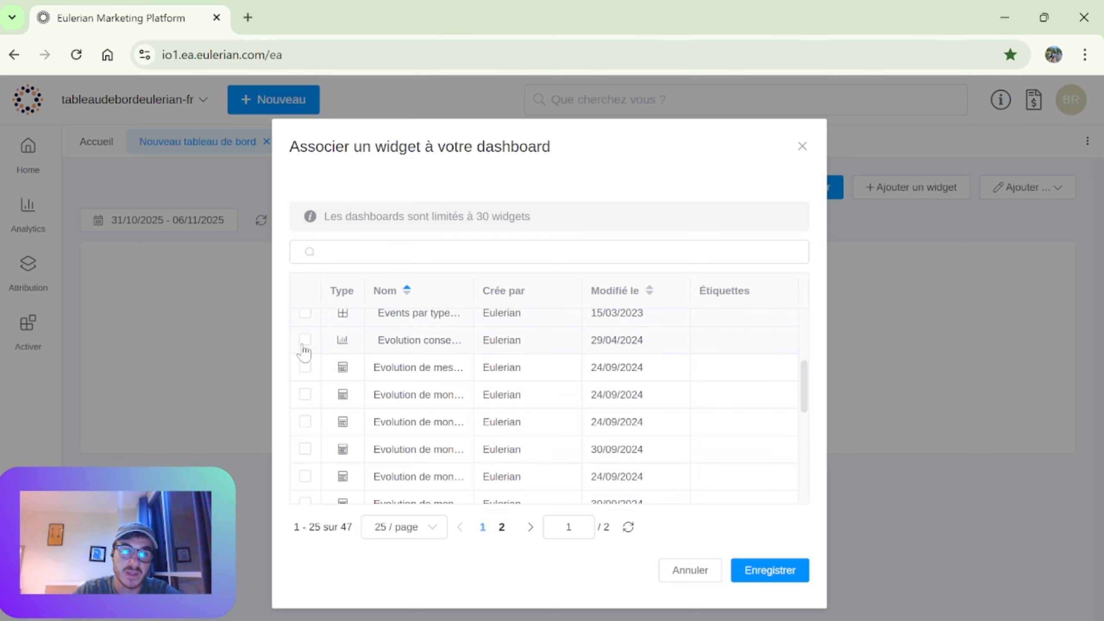
click(305, 367)
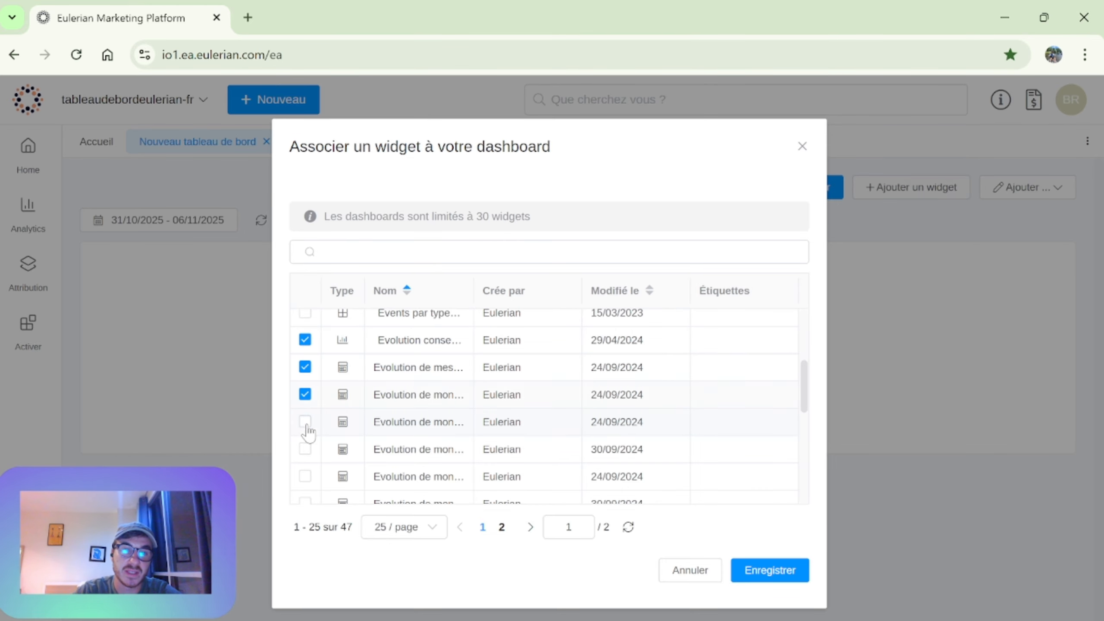
click(305, 449)
click(305, 476)
scroll(381, 403, down, 2)
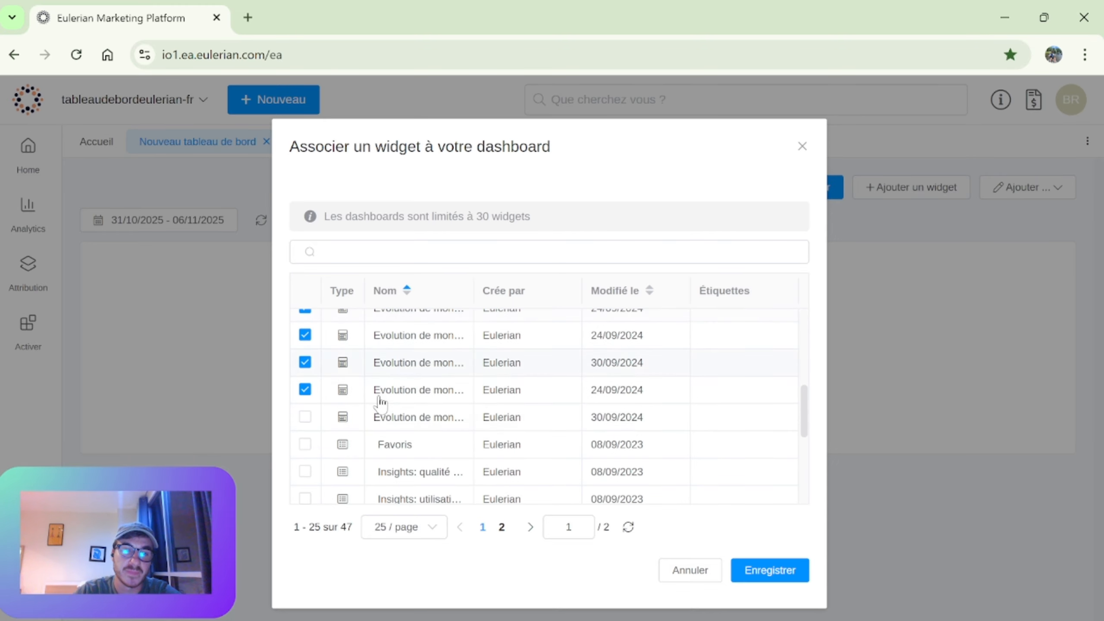
click(305, 417)
Step: Include Favoris, both Insights widgets, Mes leads, Mes ventes and Mes volumes in the selection, and add all selected widgets to the dashboard
click(305, 444)
click(305, 472)
scroll(382, 398, down, 2)
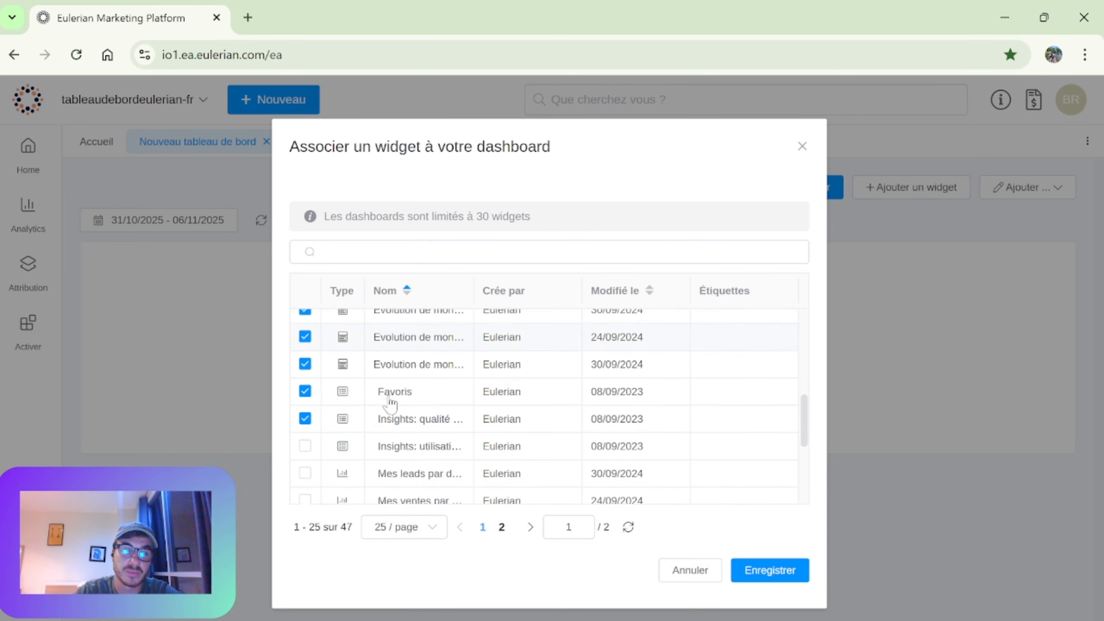
click(305, 413)
click(305, 439)
click(305, 467)
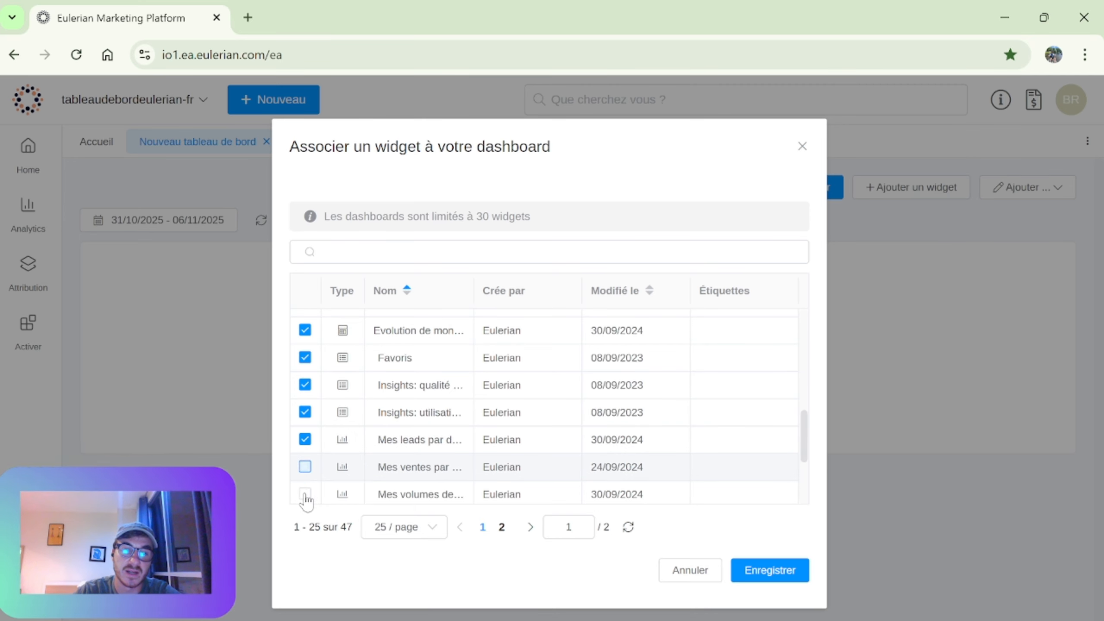
click(305, 494)
click(760, 572)
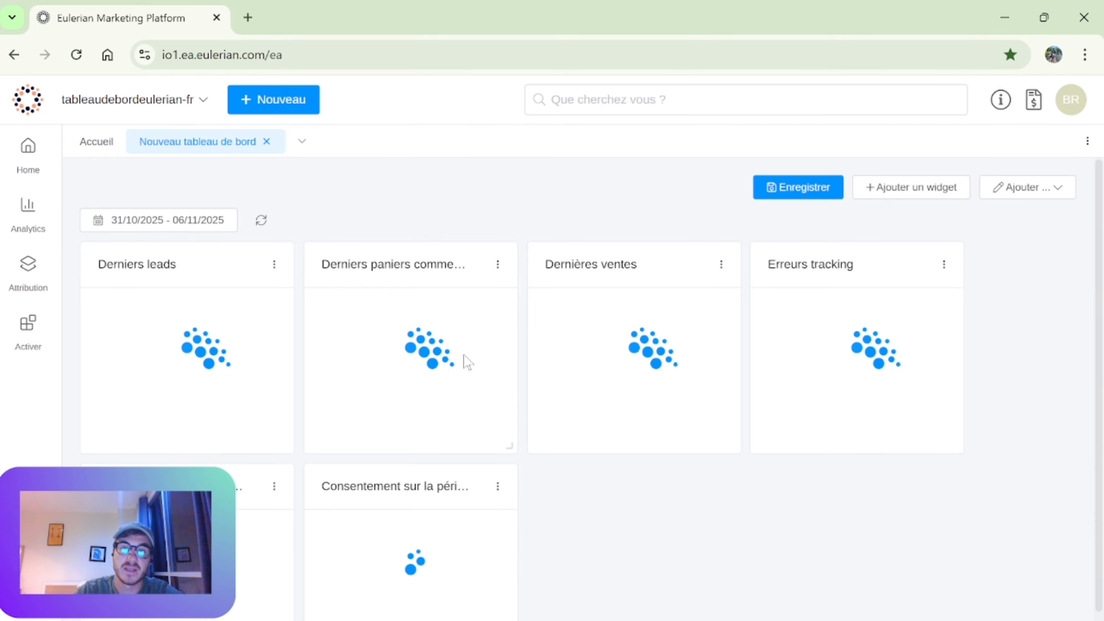
Step: Look through the widgets added to the new dashboard, from the first row to the last and back
scroll(548, 213, down, 8)
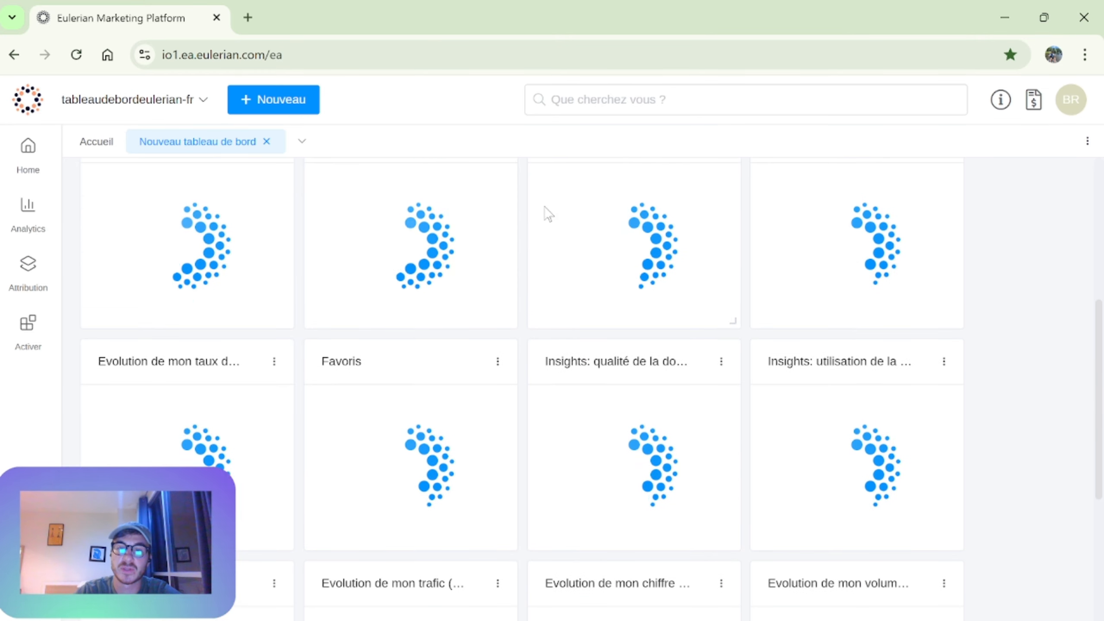
scroll(553, 299, up, 8)
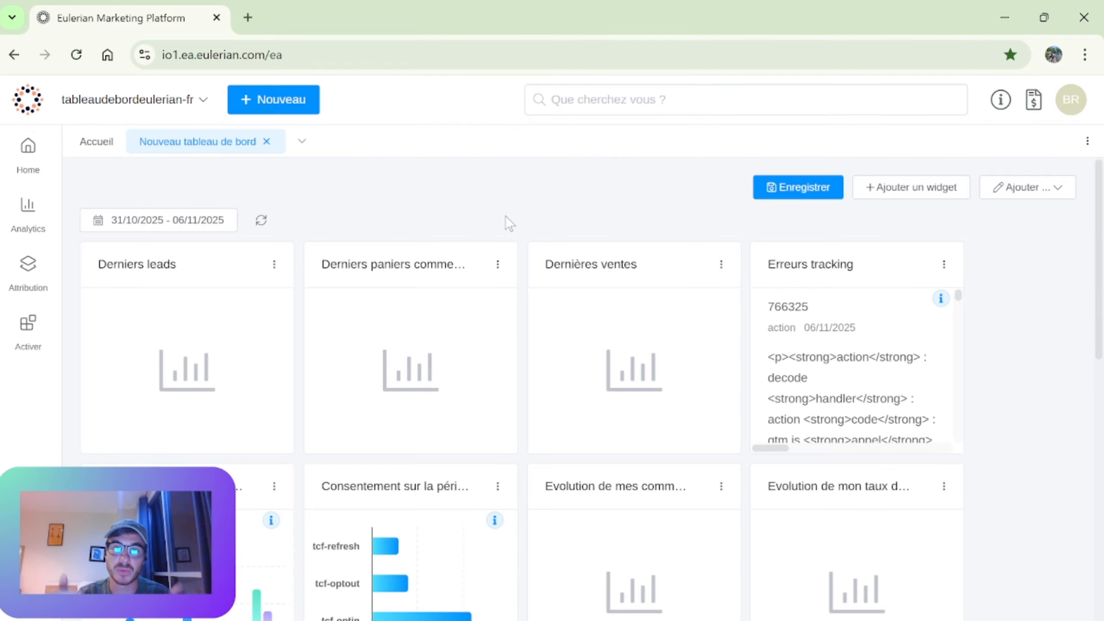
scroll(998, 300, down, 15)
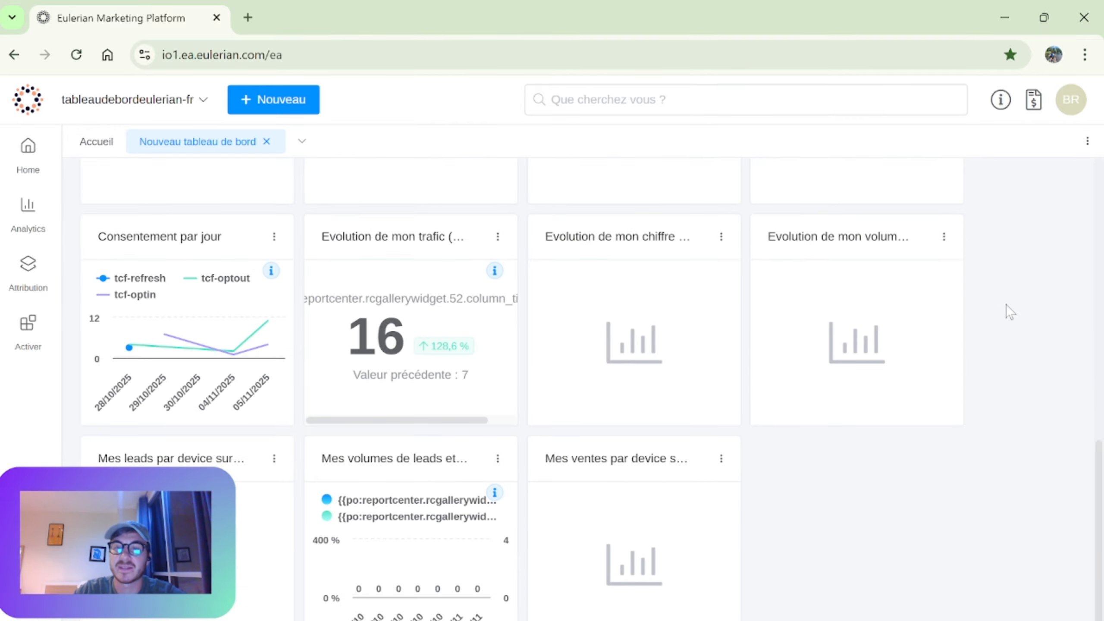
scroll(974, 318, up, 15)
scroll(982, 320, down, 15)
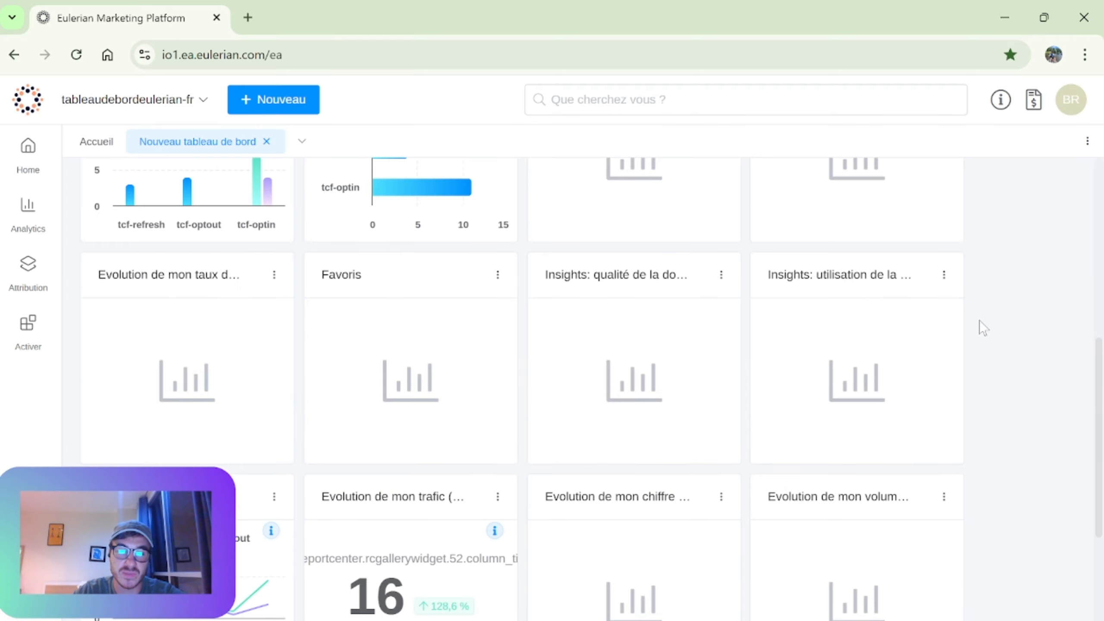
scroll(995, 335, up, 10)
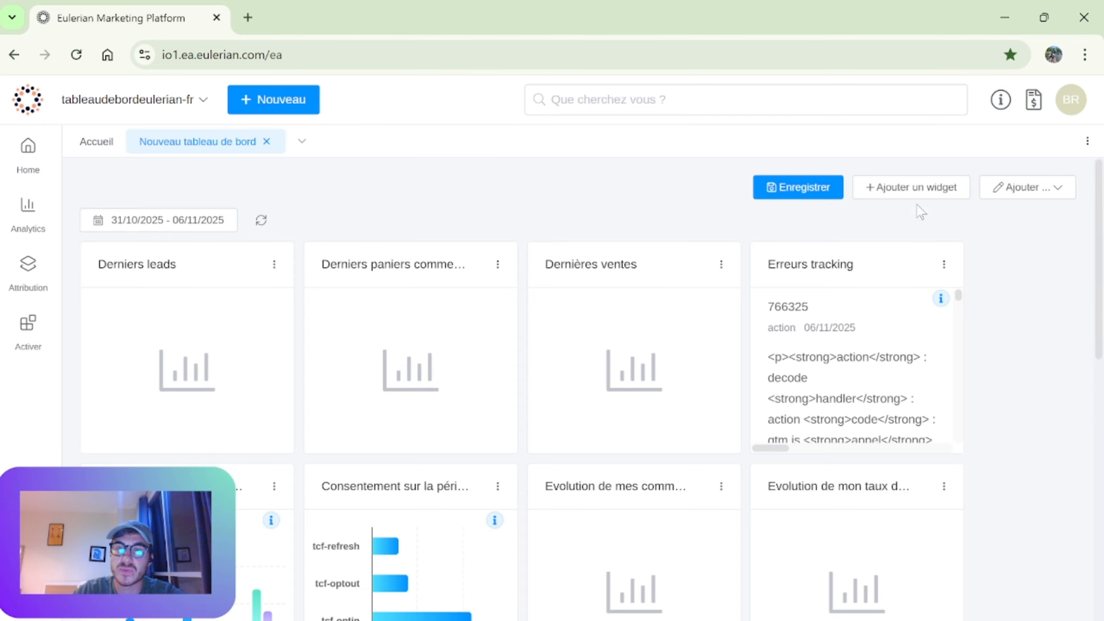
Step: Add a second batch of widgets, including Derniers paniers, Dernières ventes, Erreurs tracking, Events par types, Evolution consentement, Evolution de mes and the first Evolution de mon
click(913, 189)
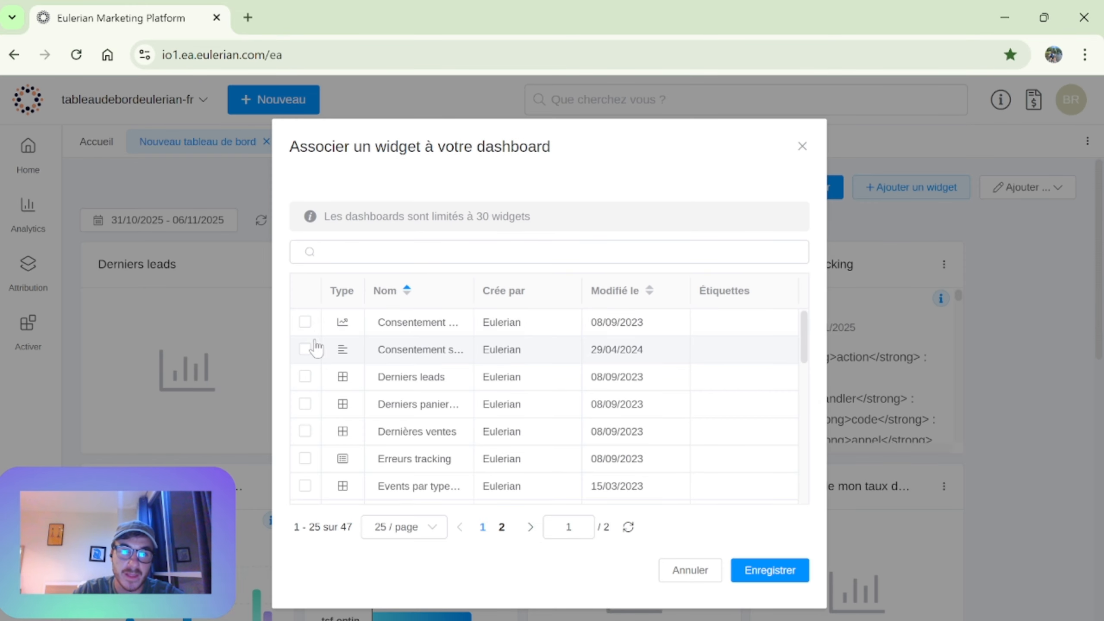
click(307, 432)
click(306, 486)
scroll(307, 482, down, 2)
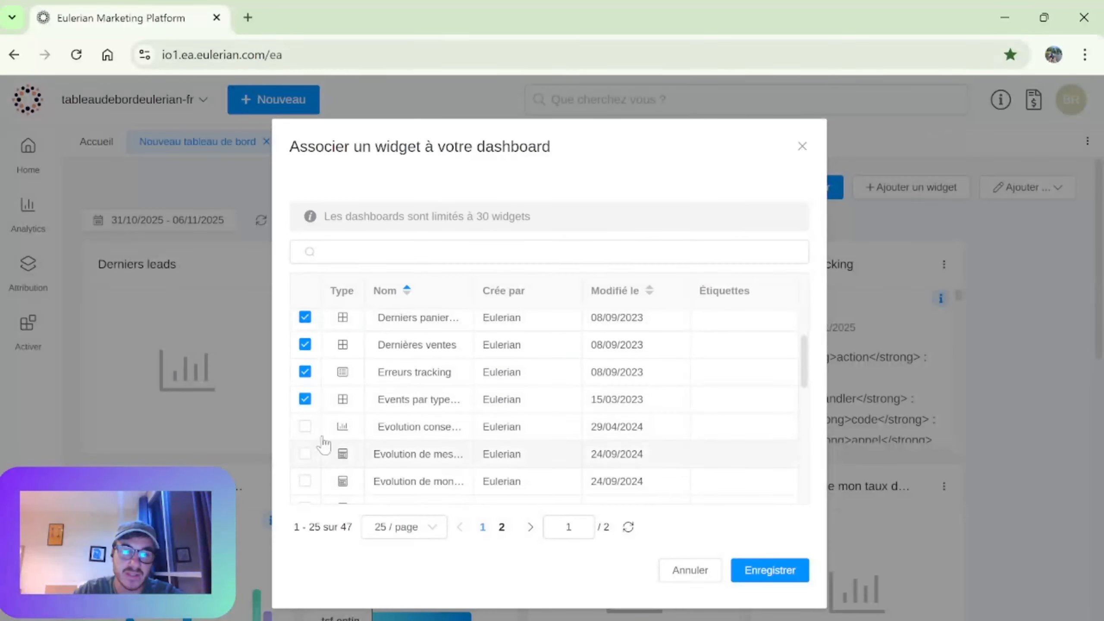
click(306, 426)
click(305, 480)
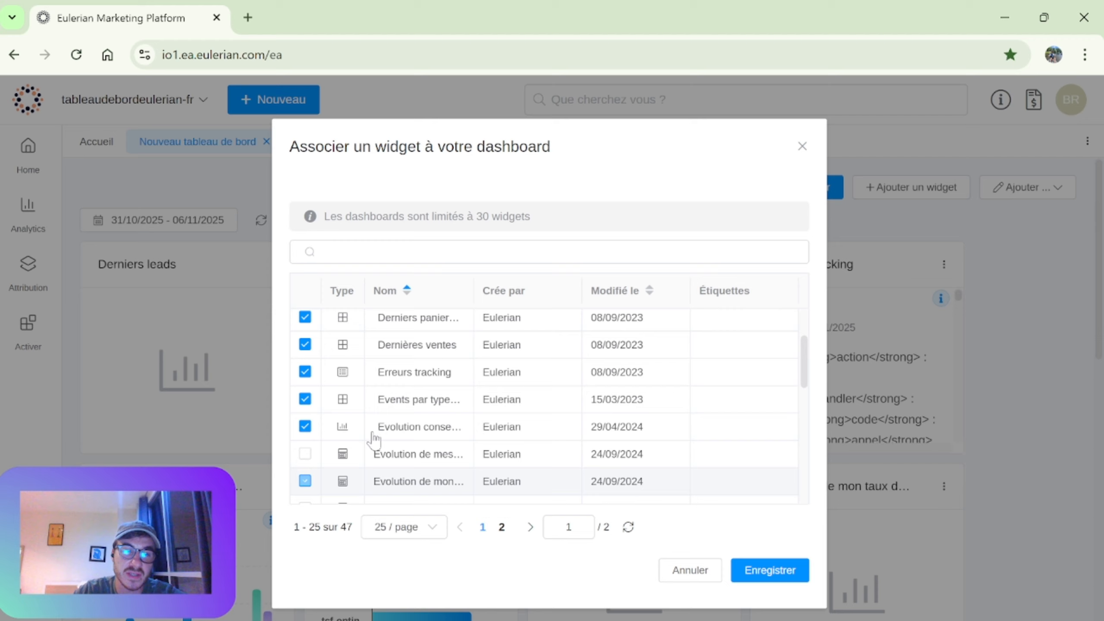
click(306, 454)
click(761, 573)
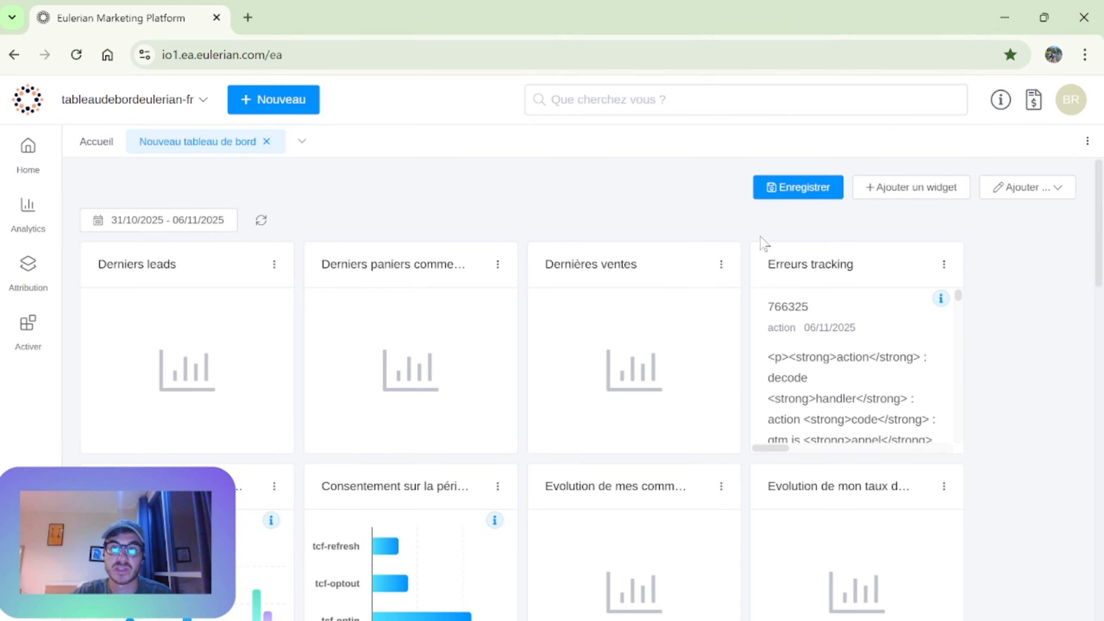
Step: Check the enlarged dashboard and save it under the name ljdshf
scroll(1052, 401, down, 10)
scroll(1055, 399, up, 10)
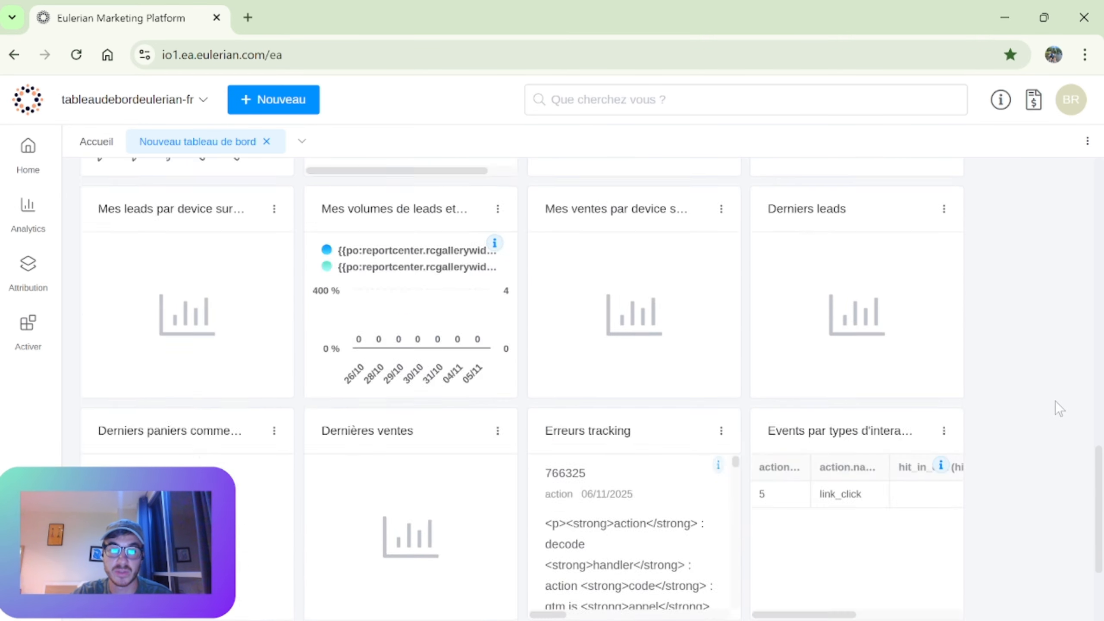
click(805, 192)
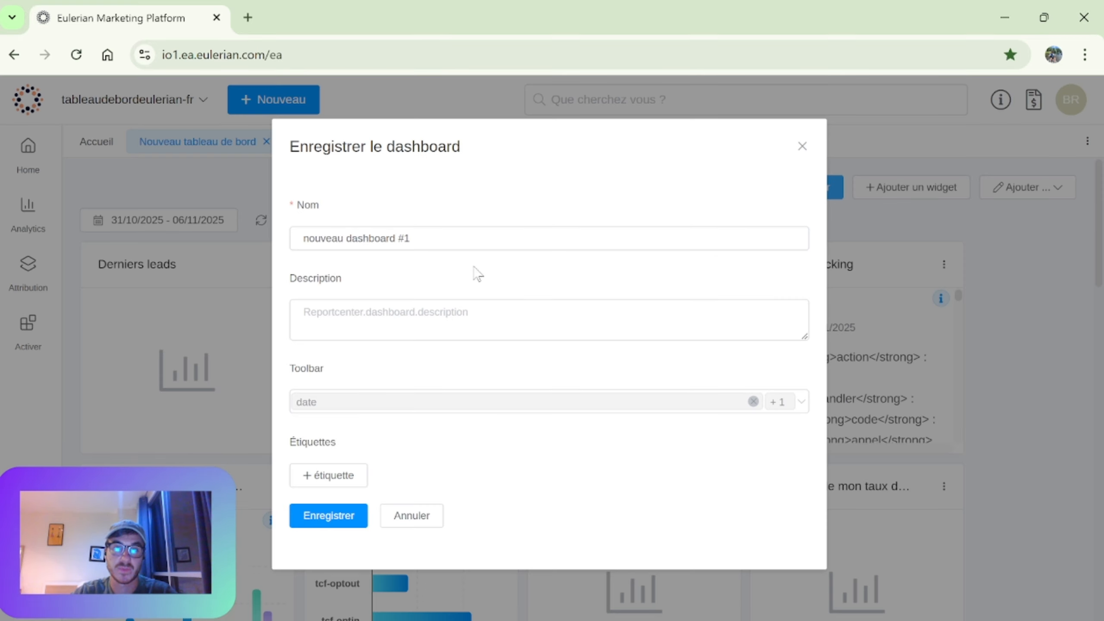
triple_click(451, 235)
text(ljdshf)
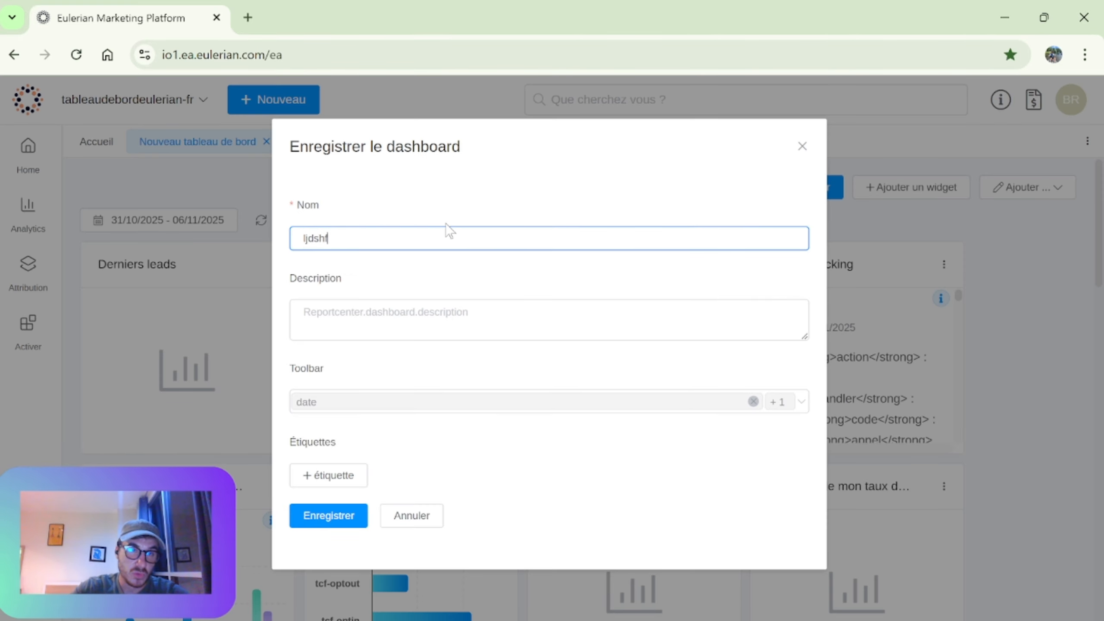
click(343, 517)
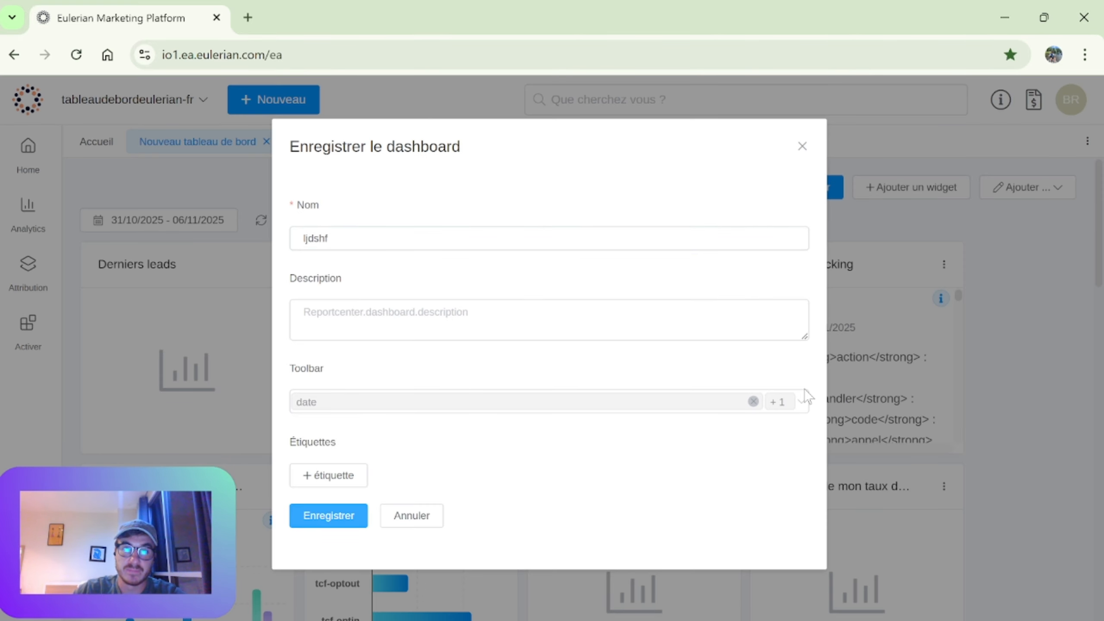
click(327, 514)
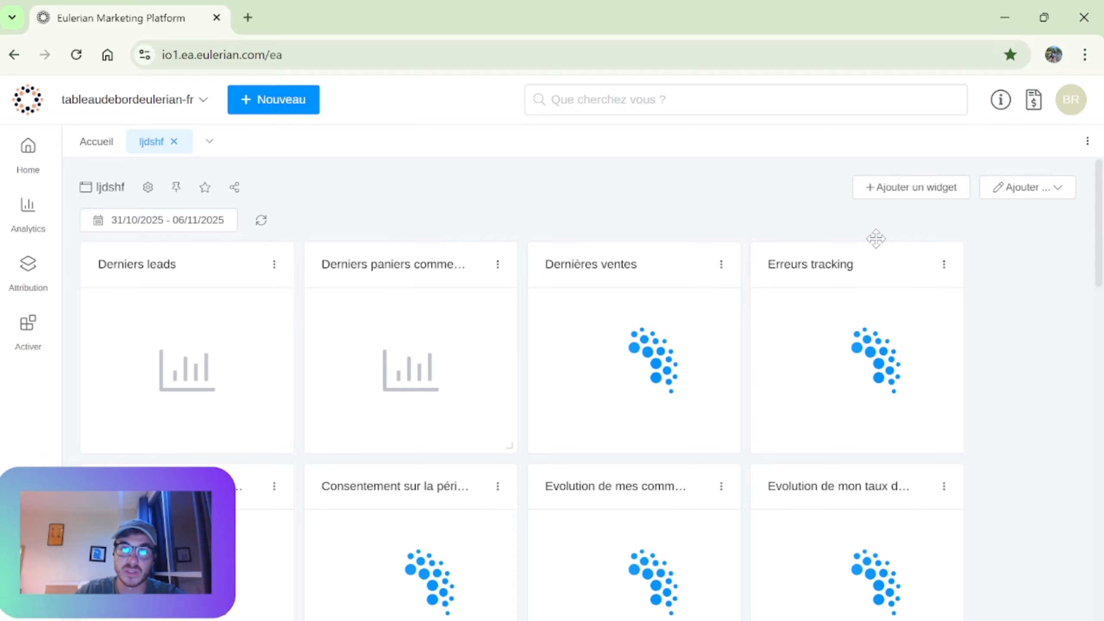
Step: Start a third batch of widgets for the dashboard, selecting entries from the consent widgets through Events par types
click(911, 188)
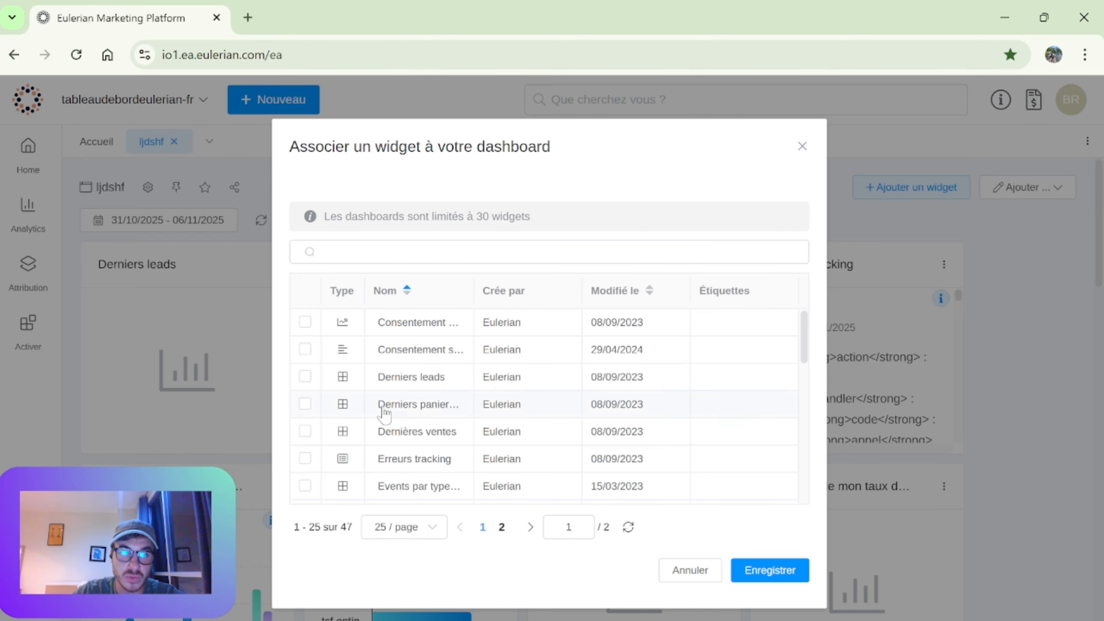
click(305, 322)
click(305, 349)
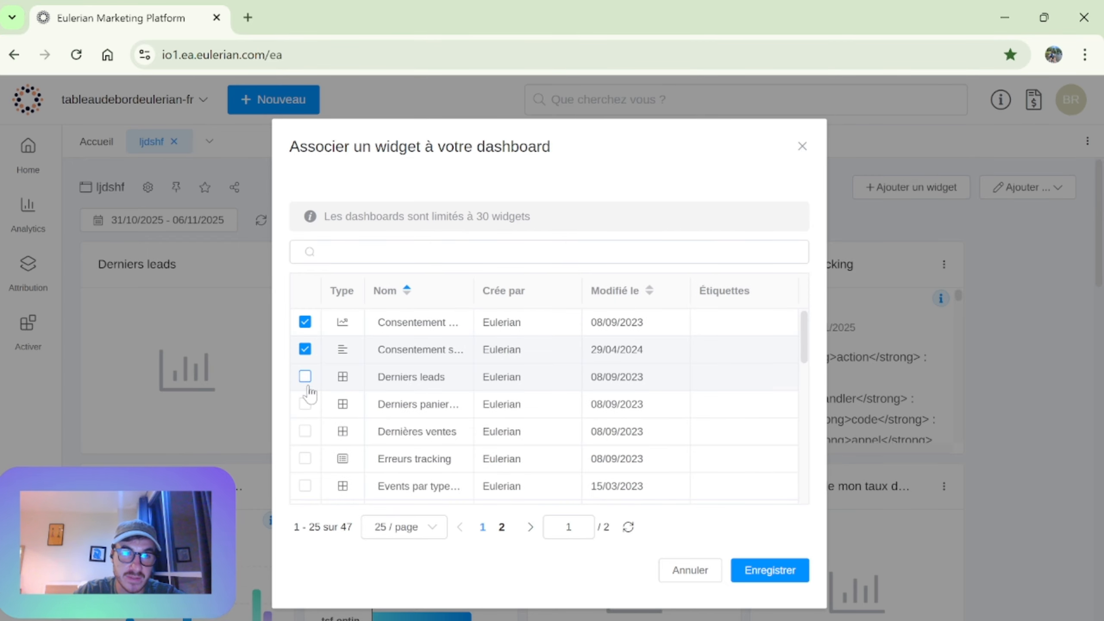
click(305, 377)
click(305, 459)
click(305, 486)
Step: Extend the selection with Evolution de mes and the first four Evolution de mon widgets, and add the third batch to the dashboard
scroll(363, 424, down, 4)
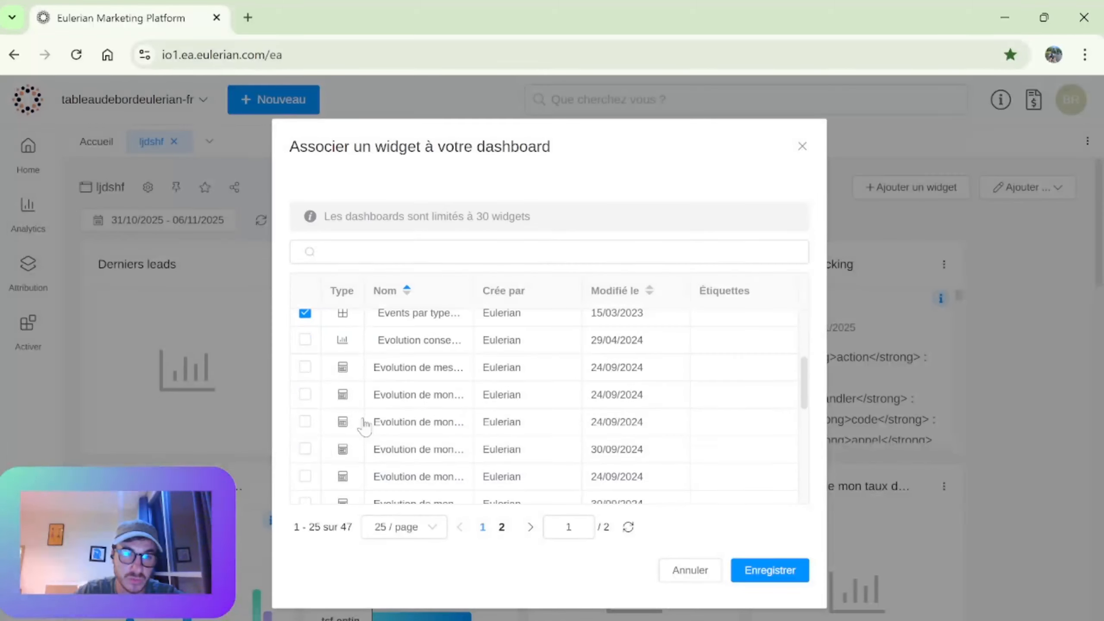
click(306, 367)
click(305, 395)
click(305, 422)
click(306, 449)
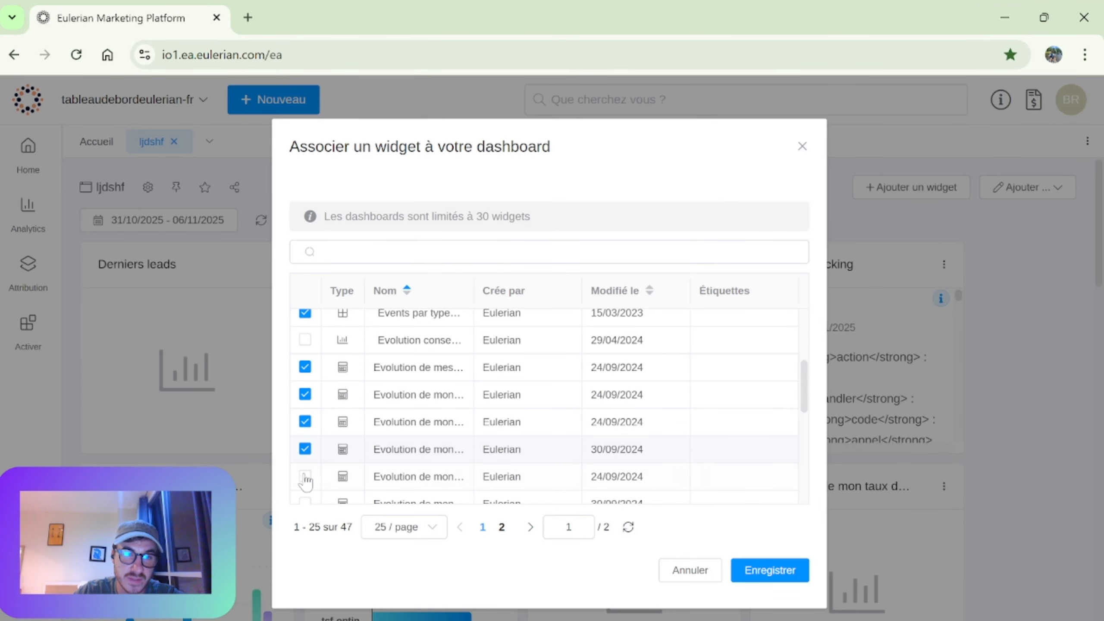
click(306, 476)
click(767, 574)
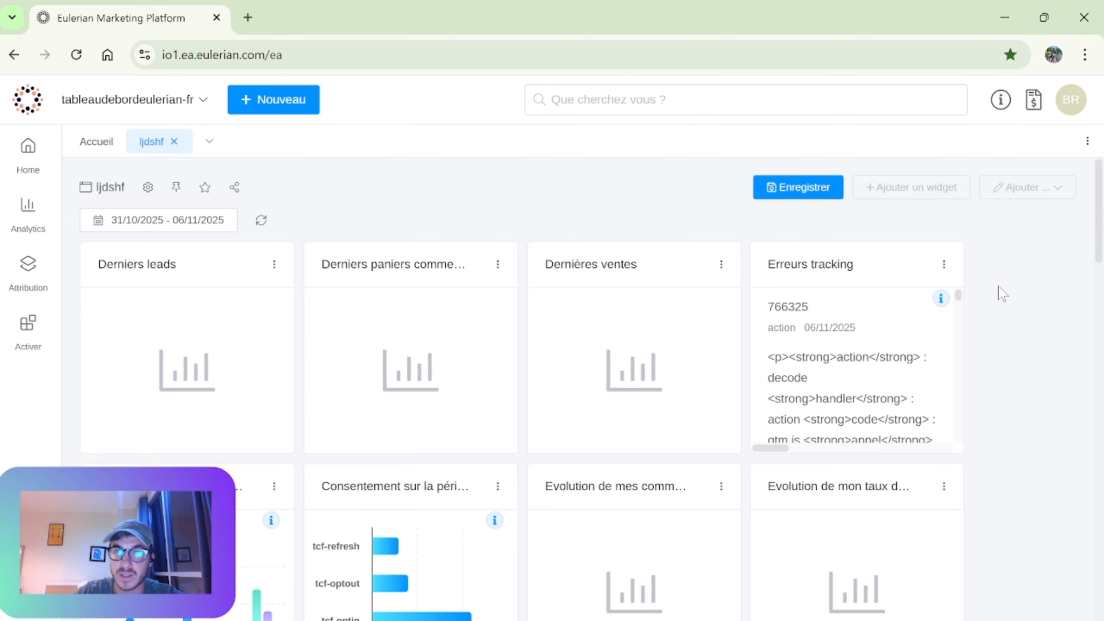
Step: Look through all rows of the ljdshf dashboard to review the complete set of widgets
scroll(988, 325, down, 20)
scroll(977, 369, up, 20)
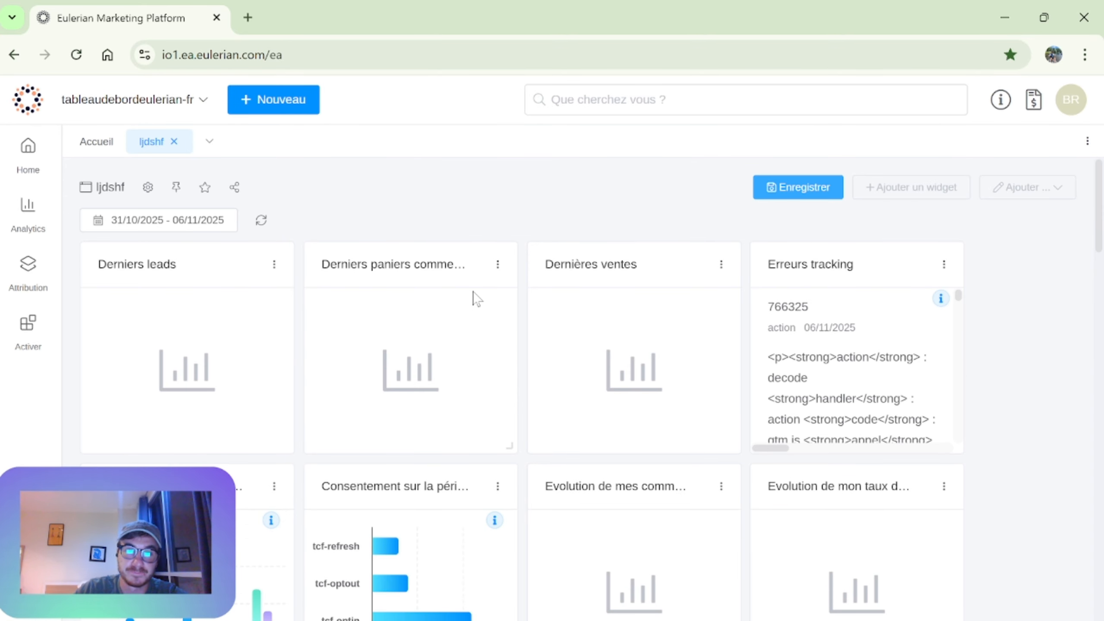
scroll(1092, 285, down, 10)
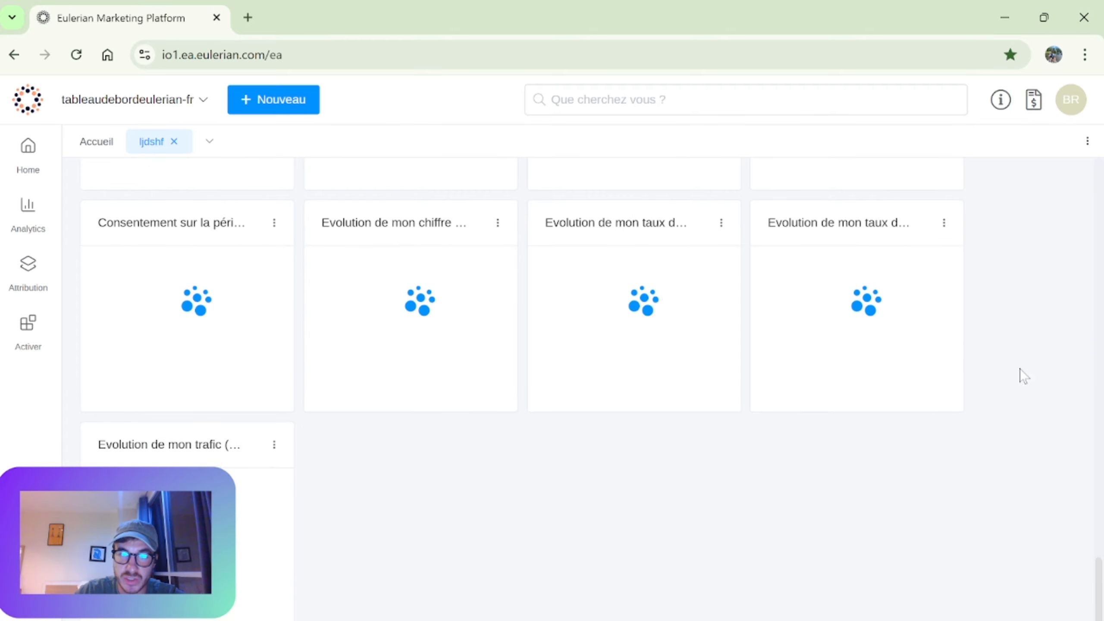
scroll(1033, 397, up, 8)
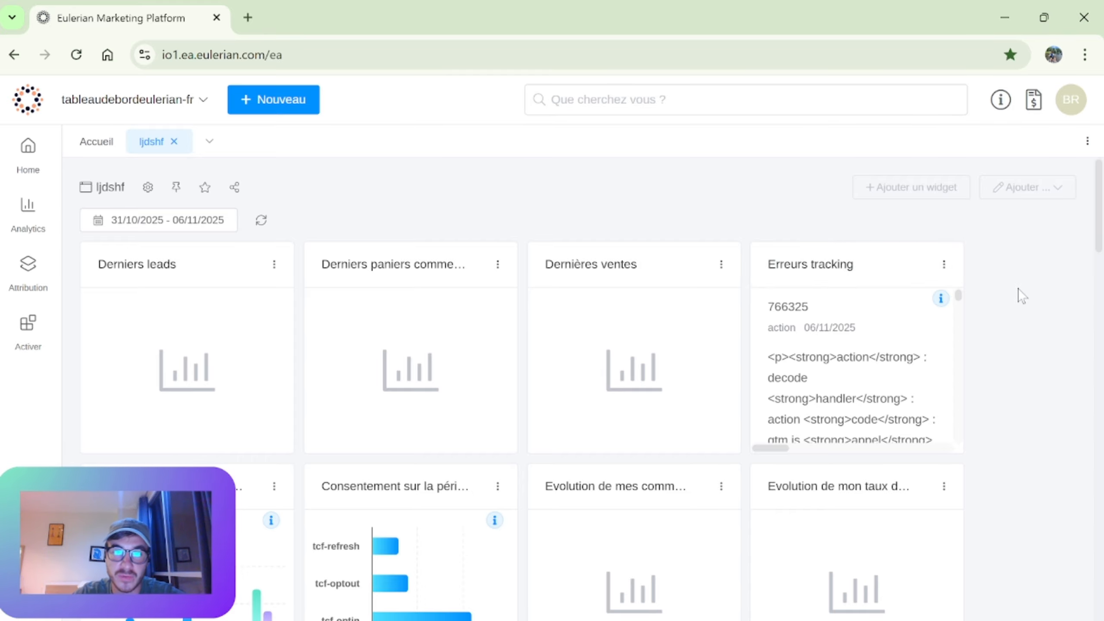
scroll(1022, 296, down, 4)
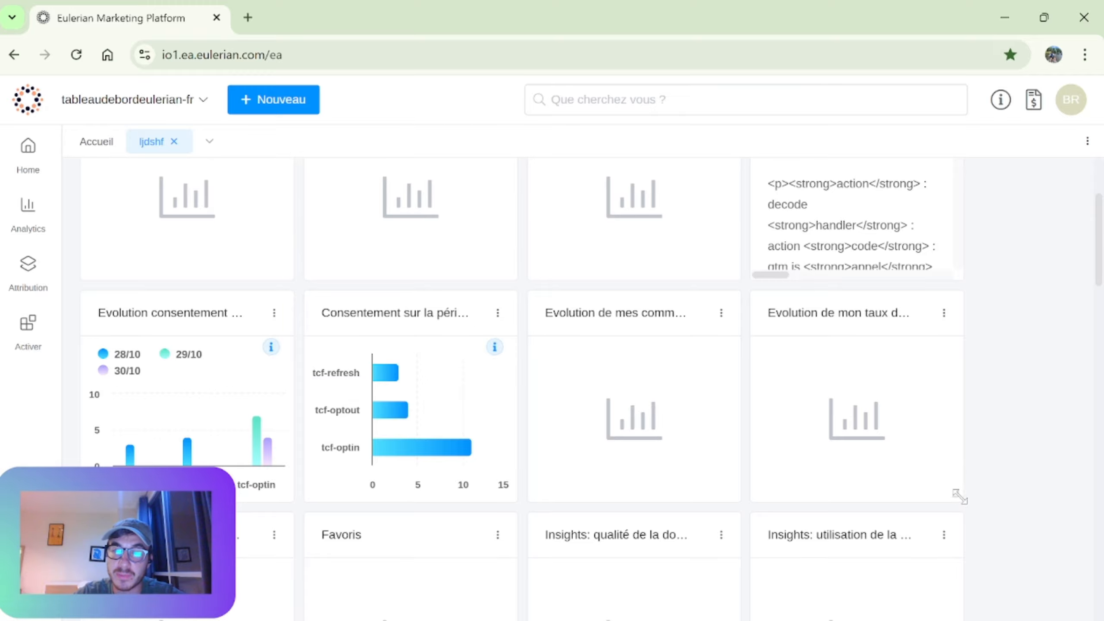
scroll(1056, 346, up, 4)
scroll(1050, 358, down, 15)
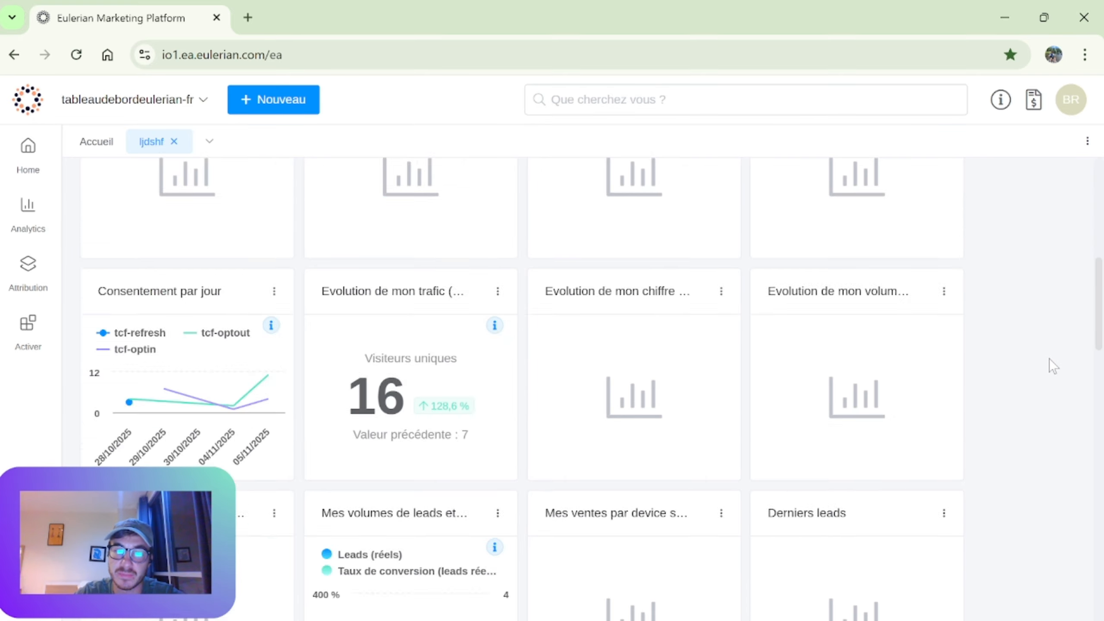
Step: Move the Erreurs tracking widget in the first row slightly to the right, leaving a gap after Dernières ventes
scroll(1057, 371, up, 4)
scroll(1057, 370, up, 5)
drag(846, 264, 874, 278)
Step: Shift the second row of widgets slightly to the right, do the same for the third row from Favoris onward, and review the layout
scroll(892, 357, down, 2)
scroll(752, 316, down, 4)
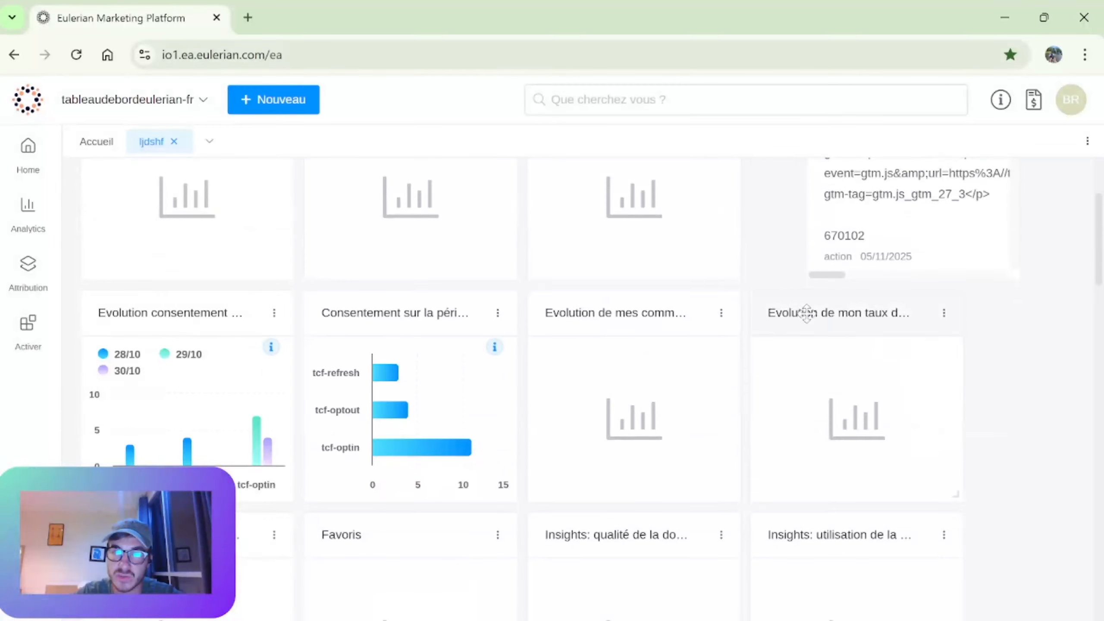
drag(662, 315, 302, 310)
scroll(169, 344, down, 2)
mouse_move(367, 455)
mouse_down()
mouse_move(883, 447)
mouse_move(691, 459)
mouse_move(386, 452)
mouse_up()
scroll(326, 410, down, 6)
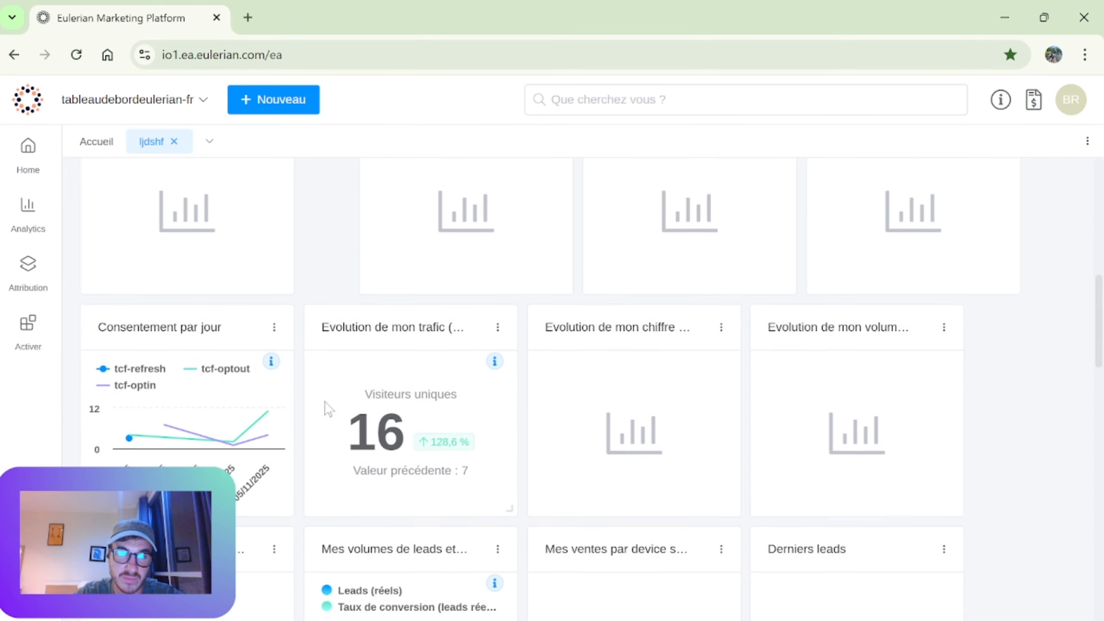
scroll(1035, 412, down, 15)
scroll(1035, 400, up, 20)
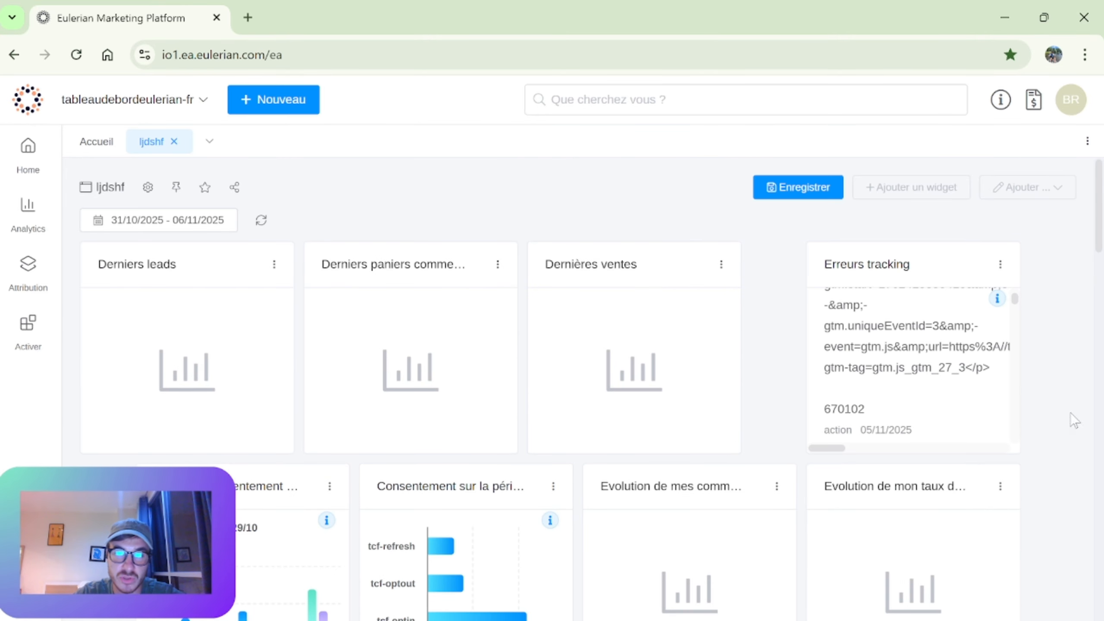
Step: Widen the Events par types d'interactions widget and shift the first widget of its row slightly to the right
scroll(1034, 402, down, 12)
drag(888, 326, 519, 188)
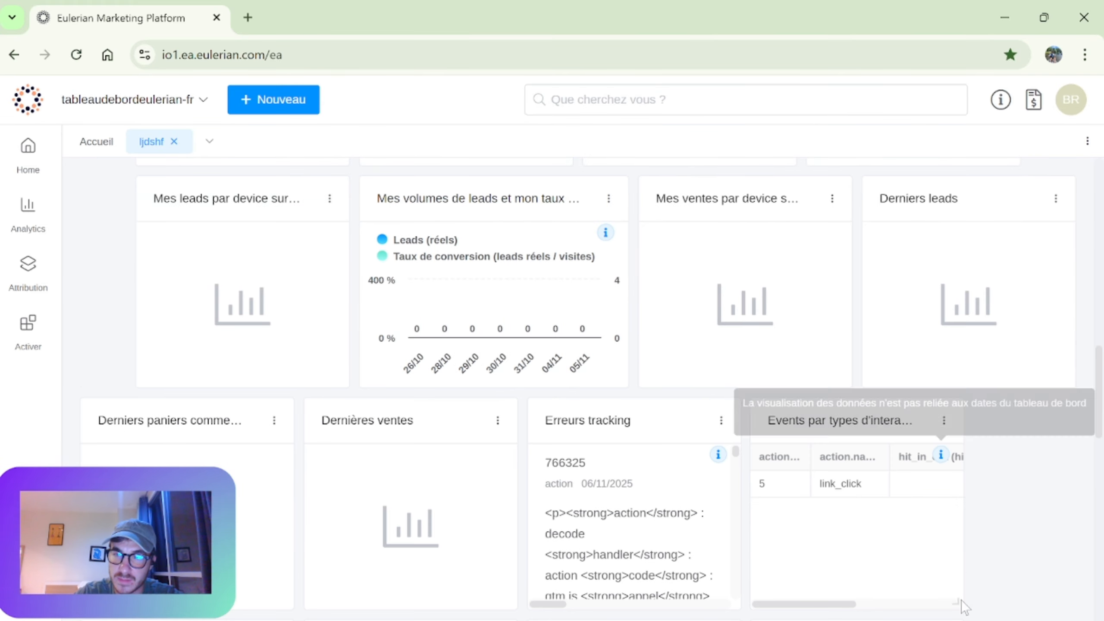
drag(961, 606, 1017, 606)
drag(247, 413, 303, 409)
Step: Spread the widgets of the lower Evolution consentement row to the right
scroll(826, 392, down, 6)
drag(774, 429, 831, 429)
drag(609, 429, 720, 429)
drag(391, 430, 503, 430)
Step: Shift Consentement par jour, Evolution de mes commandes and Events par types d'interactions slightly right in the lower Erreurs tracking row
scroll(914, 435, down, 5)
drag(857, 323, 914, 323)
drag(633, 323, 689, 323)
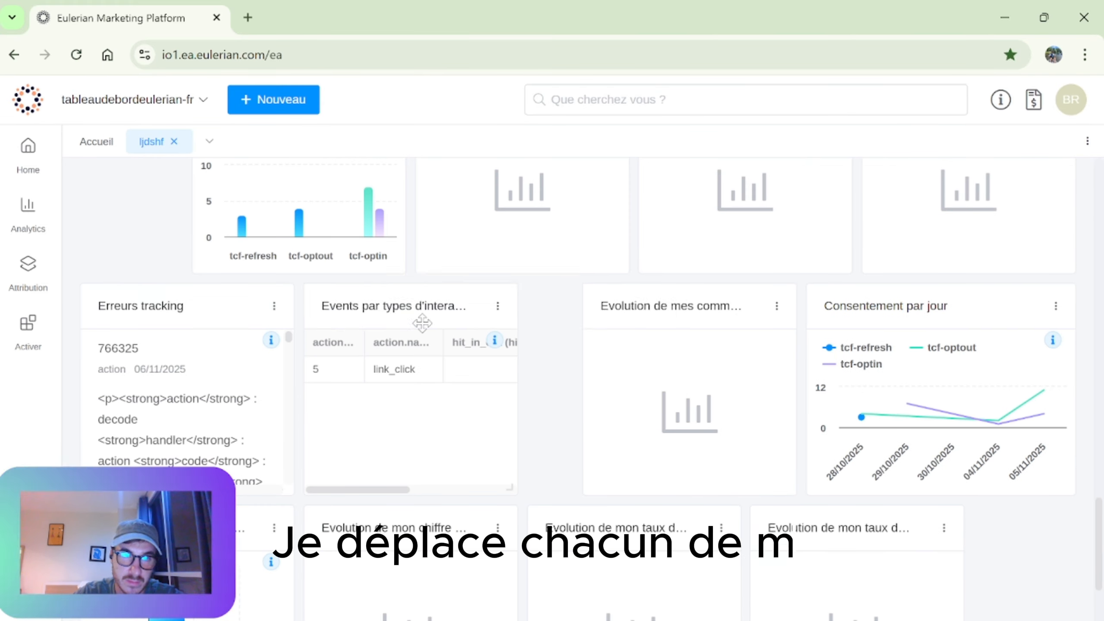
drag(422, 323, 478, 323)
Step: Move the last Evolution de mon taux widget of the bottom row slightly right and save the dashboard
scroll(696, 391, down, 5)
drag(857, 278, 913, 278)
scroll(739, 349, up, 20)
click(800, 189)
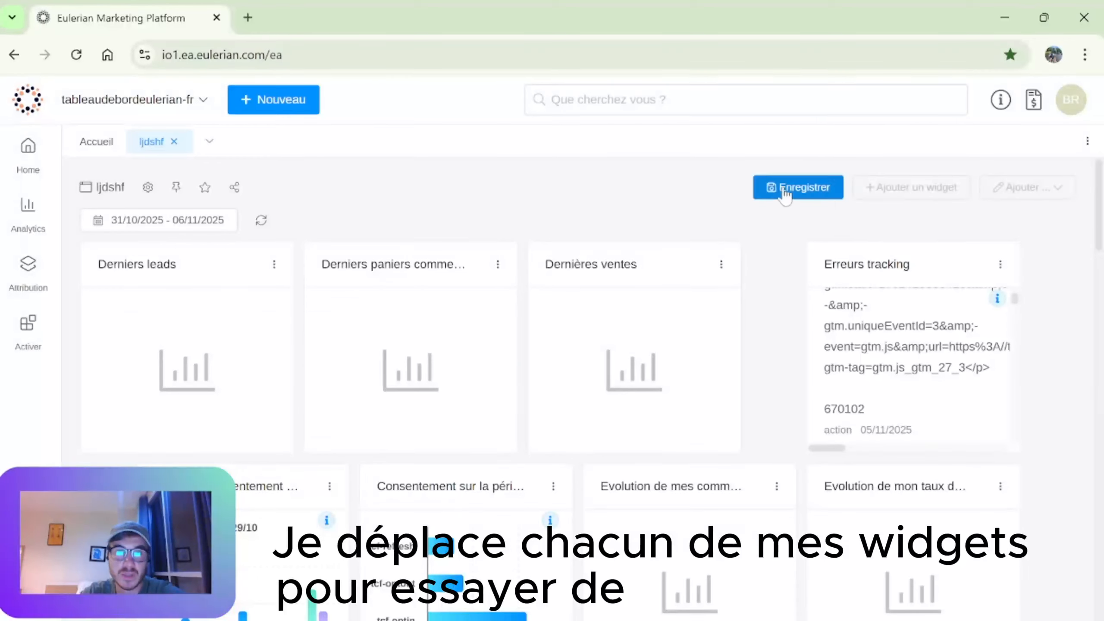
Step: Shift Erreurs tracking, Dernières ventes and Derniers paniers to the right in the first row
drag(918, 270, 974, 269)
drag(678, 270, 790, 269)
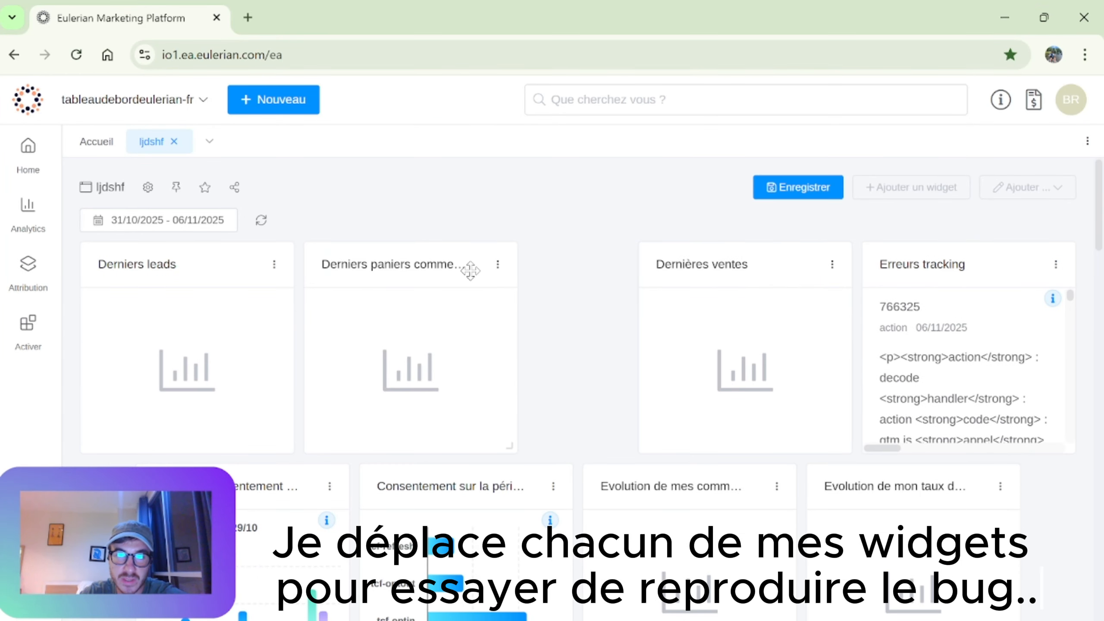
drag(468, 271, 580, 271)
Step: Rearrange the middle rows, moving Derniers paniers and Dernières ventes left to leave a gap before Erreurs tracking
scroll(783, 348, down, 7)
scroll(739, 370, down, 4)
drag(689, 408, 788, 395)
scroll(783, 370, down, 10)
drag(846, 194, 860, 187)
scroll(783, 370, down, 4)
drag(174, 245, 119, 245)
drag(405, 245, 349, 245)
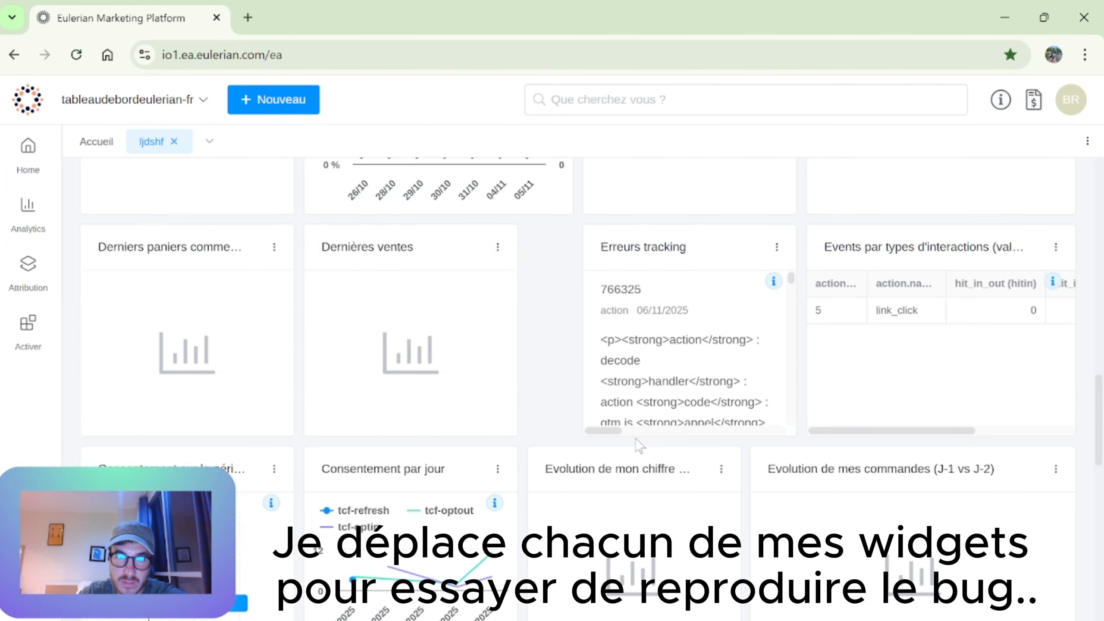
Step: Shift one widget in the lower rows and two in the upper rows slightly to the left
scroll(638, 447, down, 13)
drag(517, 378, 466, 397)
scroll(565, 392, up, 20)
scroll(717, 503, down, 4)
drag(405, 310, 333, 313)
scroll(652, 349, down, 4)
drag(678, 188, 622, 187)
Step: Move Evolution de mon chiffre and Evolution de mon volume left in their row, and shift one widget above them slightly left
drag(704, 326, 649, 330)
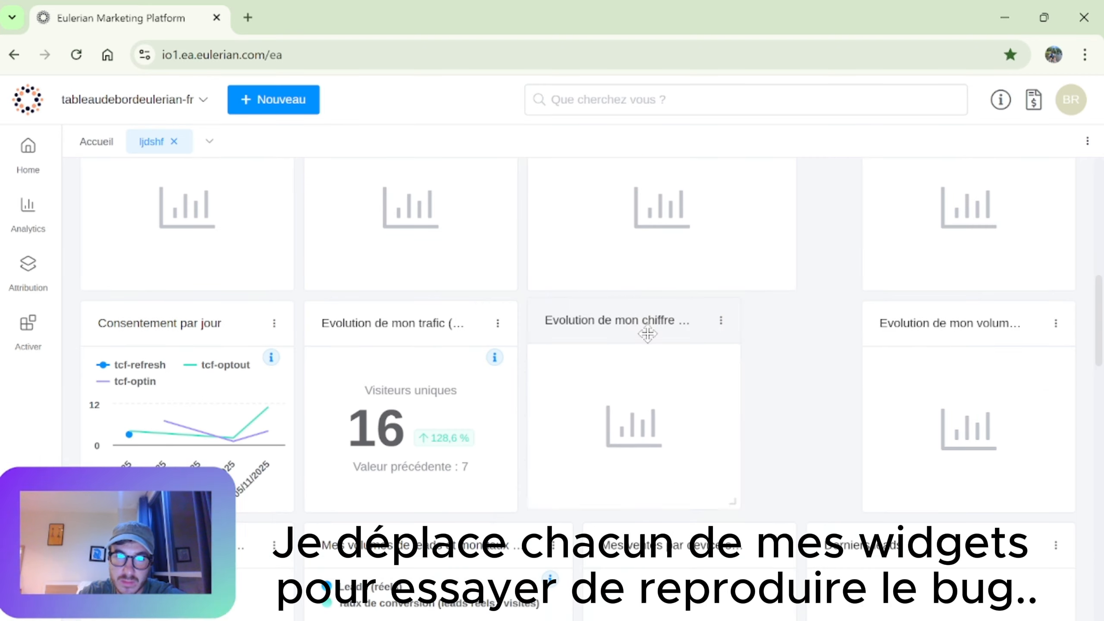
drag(970, 324, 859, 324)
scroll(1000, 328, up, 5)
drag(713, 312, 658, 313)
Step: Widen the Dernières ventes widget towards Erreurs tracking in the sixth row and save the dashboard
scroll(804, 439, down, 18)
drag(432, 350, 437, 300)
scroll(826, 392, up, 8)
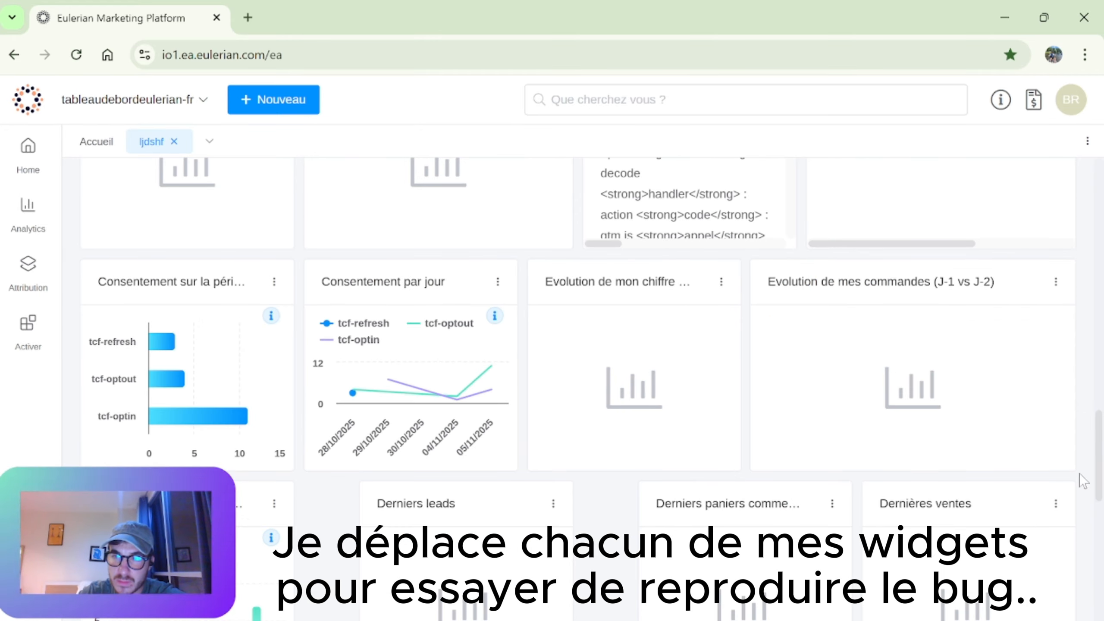
scroll(696, 348, up, 8)
scroll(565, 304, up, 14)
click(804, 189)
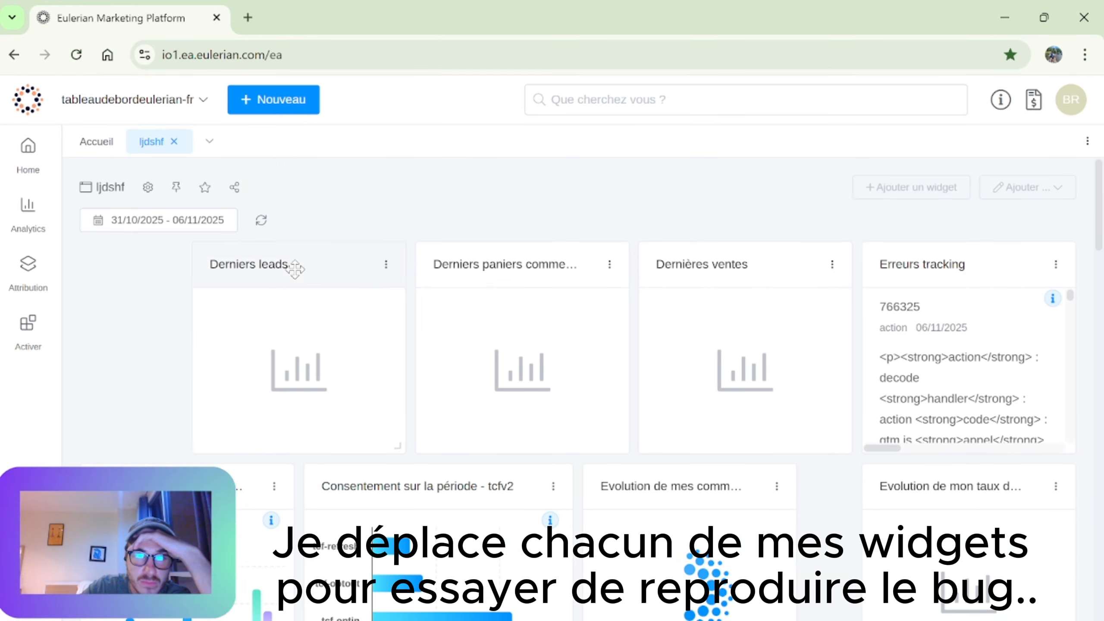
Step: Move all four widgets of the first row left, from Derniers leads to Erreurs tracking
drag(293, 268, 183, 269)
drag(500, 265, 445, 264)
drag(717, 265, 662, 264)
drag(933, 262, 877, 262)
Step: Shift the fourth row's widgets right, leaving a gap after Consentement par jour, and narrow Mes volumes de leads in the row below
scroll(826, 348, down, 9)
drag(940, 428, 995, 428)
drag(618, 410, 729, 410)
drag(391, 411, 447, 410)
drag(287, 592, 343, 591)
drag(448, 410, 504, 410)
scroll(609, 383, down, 3)
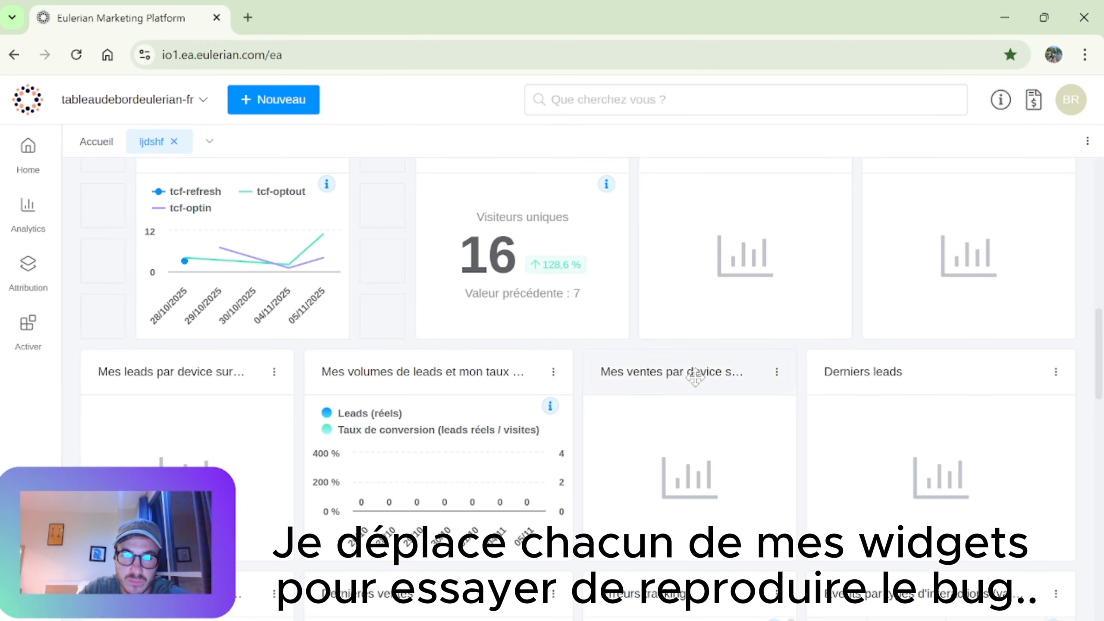
drag(566, 555, 510, 555)
Step: Move Dernières ventes left beside Derniers leads and place Consentement par jour after it in the same row
scroll(776, 395, down, 3)
scroll(777, 395, down, 7)
drag(951, 383, 1017, 196)
scroll(1027, 303, up, 3)
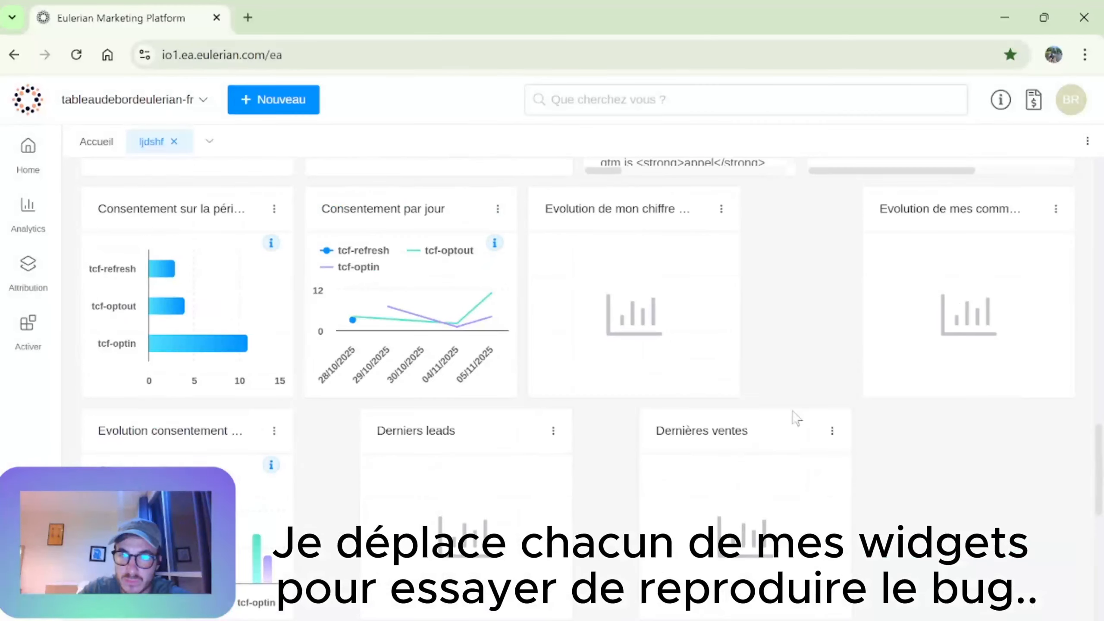
drag(754, 438, 666, 444)
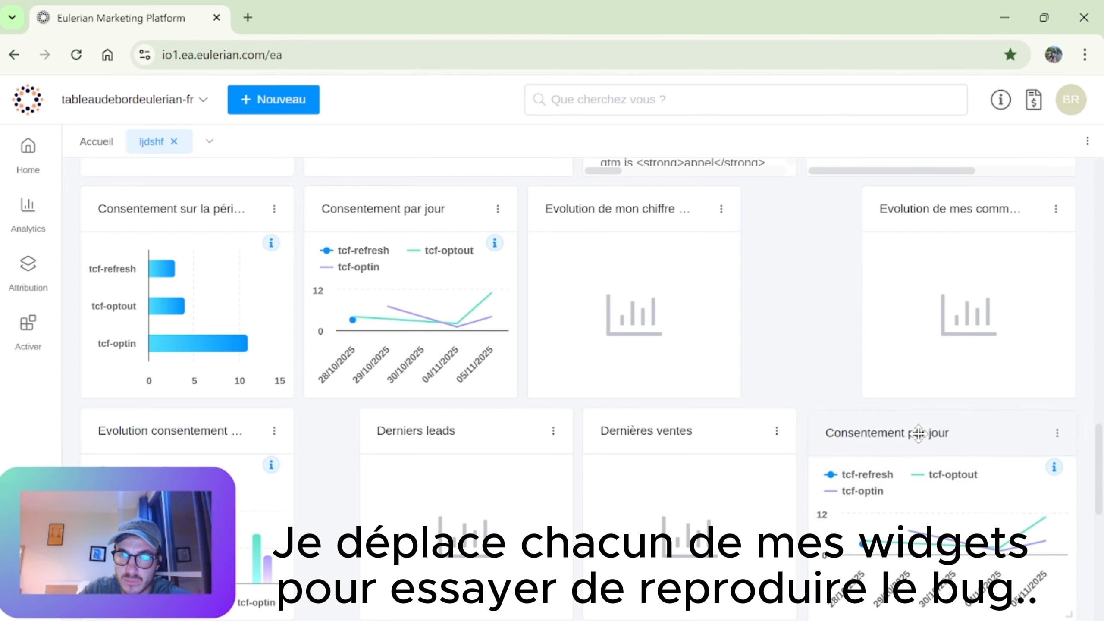
Step: Rearrange the lower Erreurs tracking row so that Derniers paniers sits directly after Evolution de mes commandes
scroll(745, 456, down, 8)
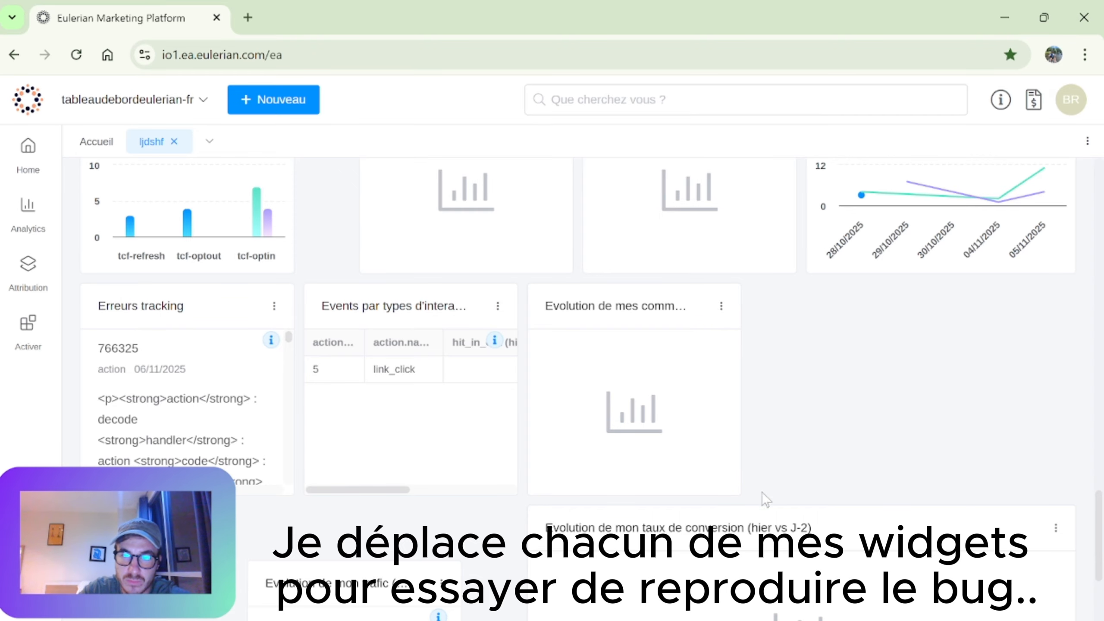
drag(614, 313, 652, 322)
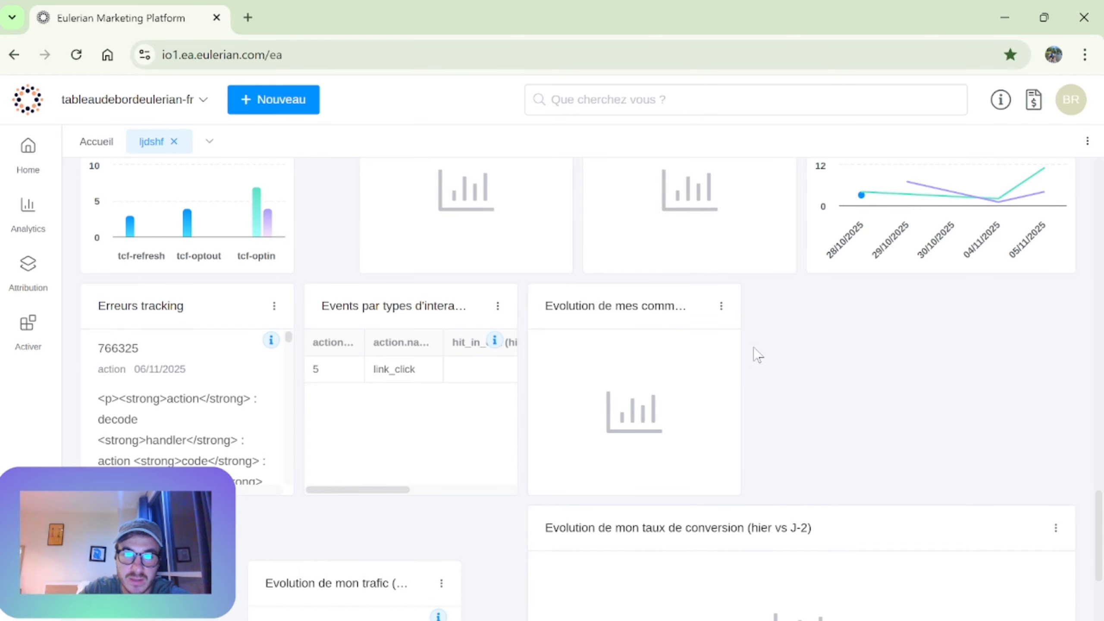
drag(403, 316, 389, 347)
drag(617, 316, 902, 326)
click(913, 359)
scroll(822, 383, up, 5)
scroll(744, 409, down, 6)
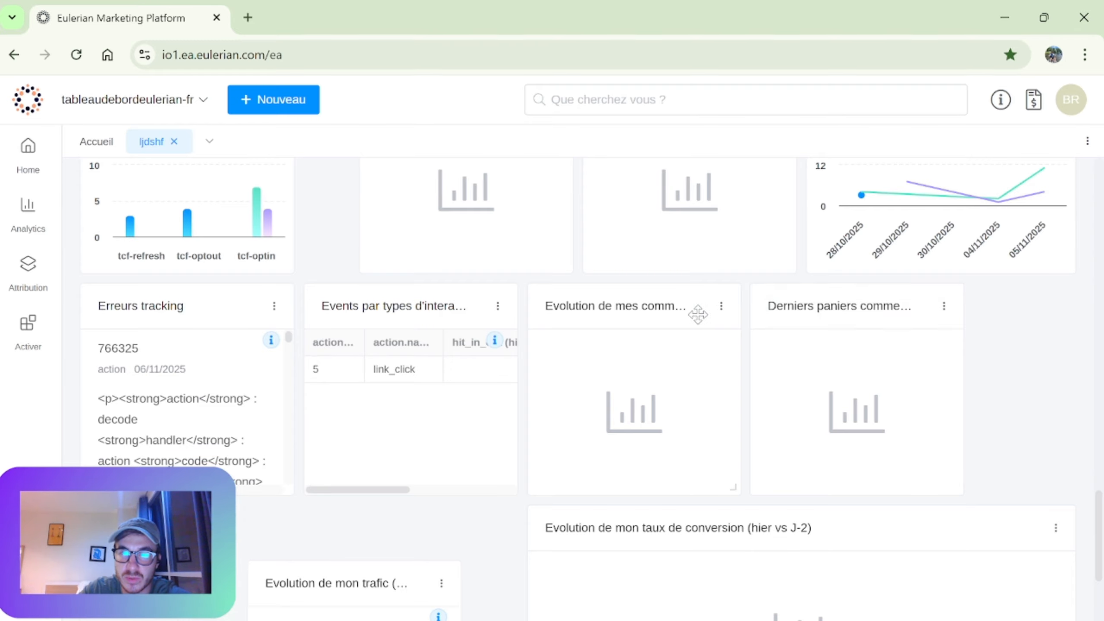
Step: Space Evolution de mes commandes and Derniers paniers apart in the lower Erreurs tracking row, and save the dashboard
drag(698, 314, 795, 319)
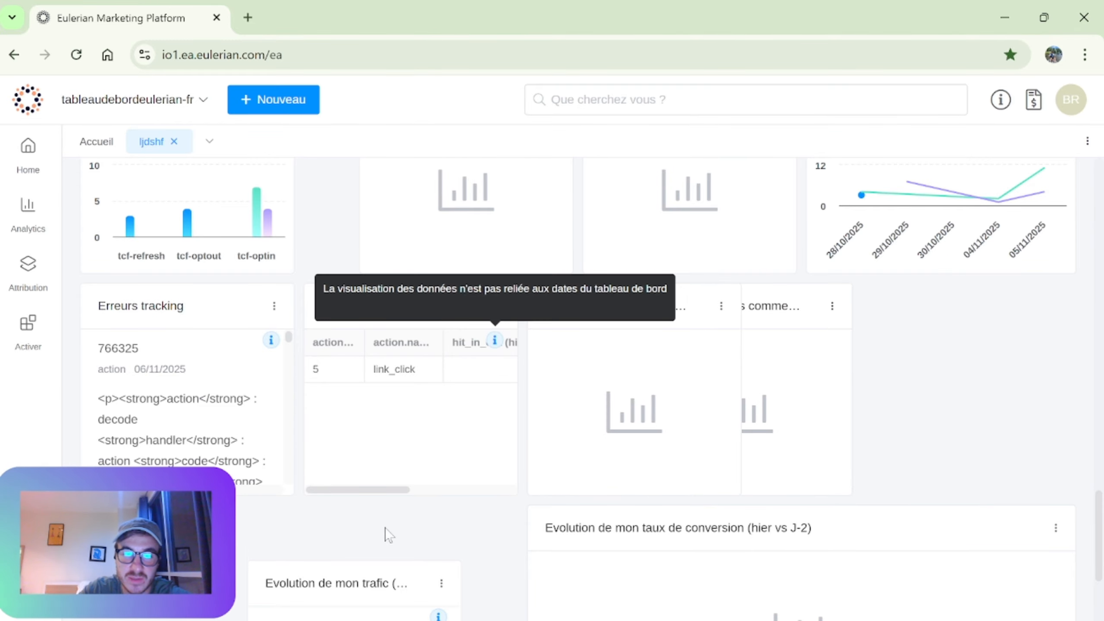
drag(610, 314, 709, 326)
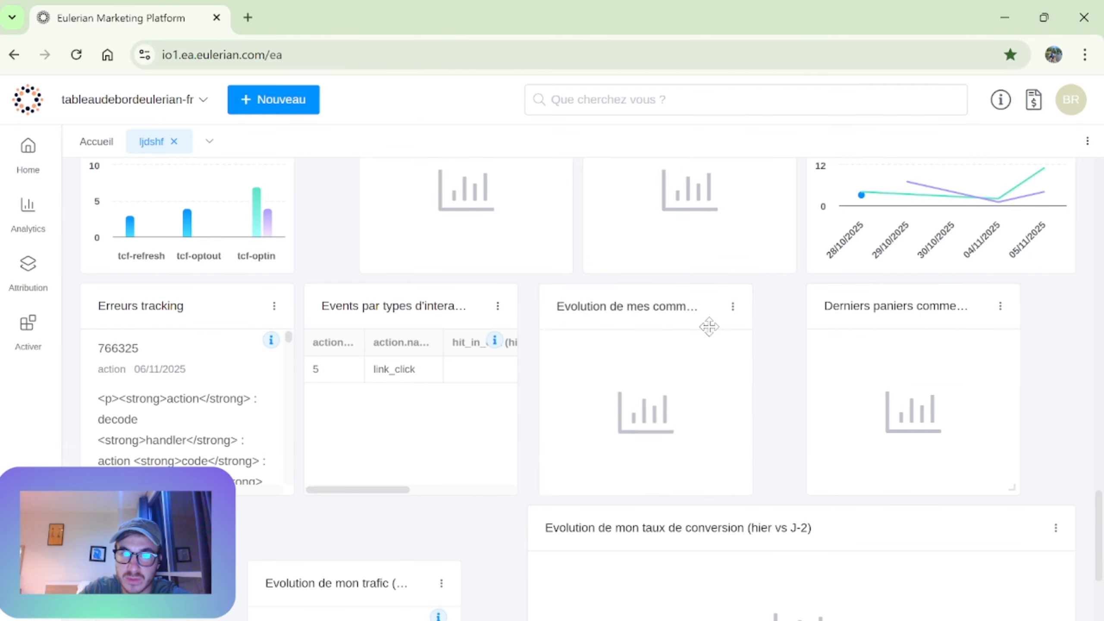
scroll(671, 344, up, 10)
scroll(692, 346, down, 4)
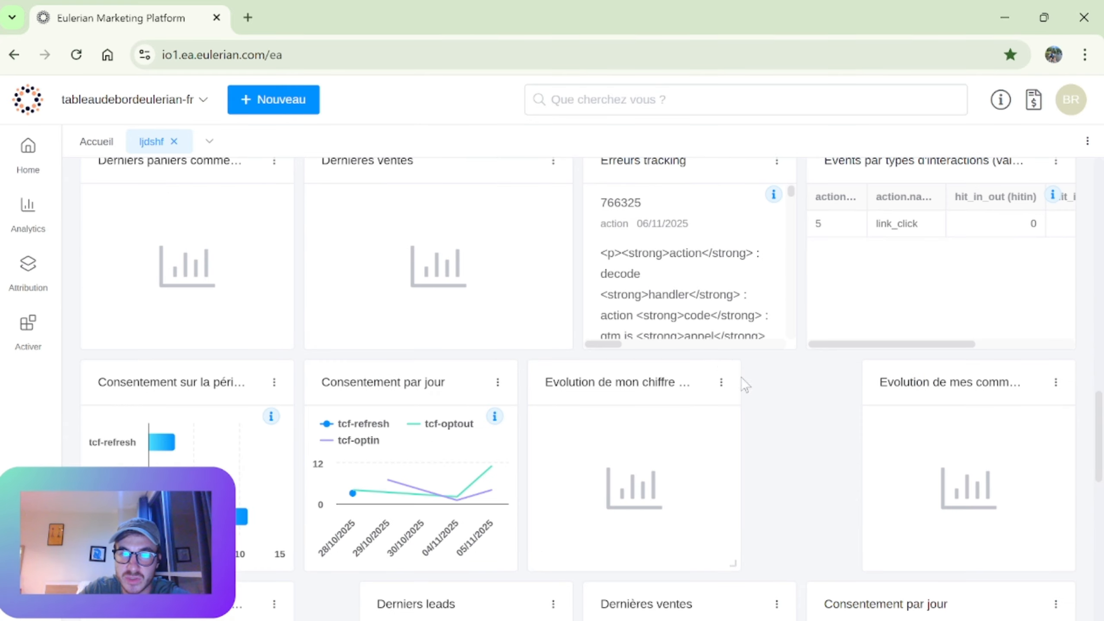
scroll(742, 380, up, 6)
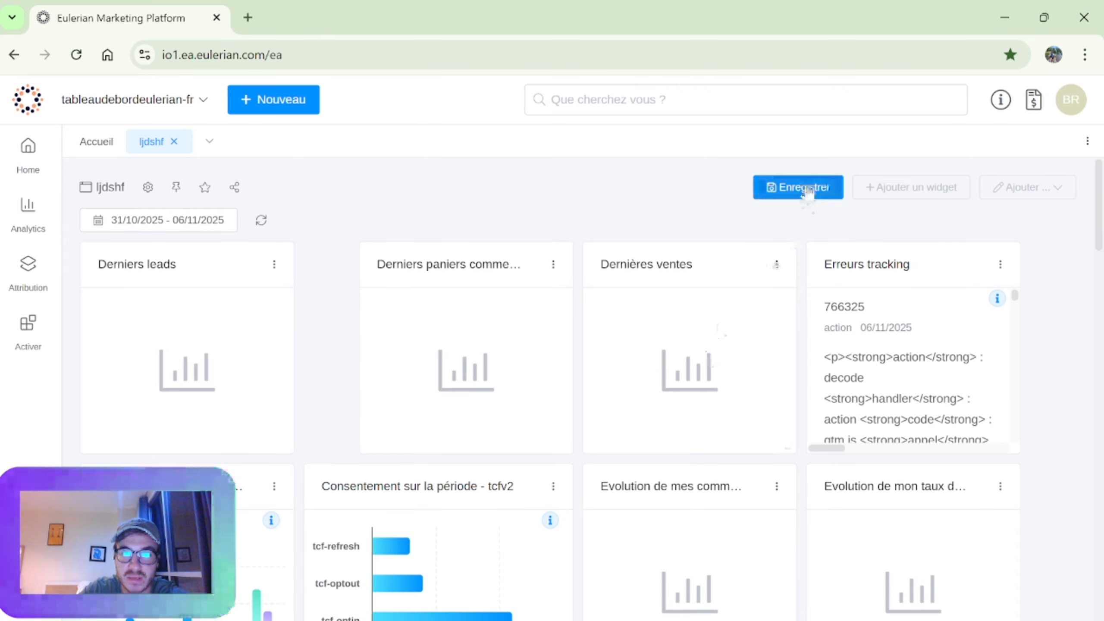
click(807, 188)
Step: Move Evolution de mon trafic and Consentement sur la période into the free slots before Evolution de mon taux de conversion in the bottom row
scroll(1097, 350, down, 20)
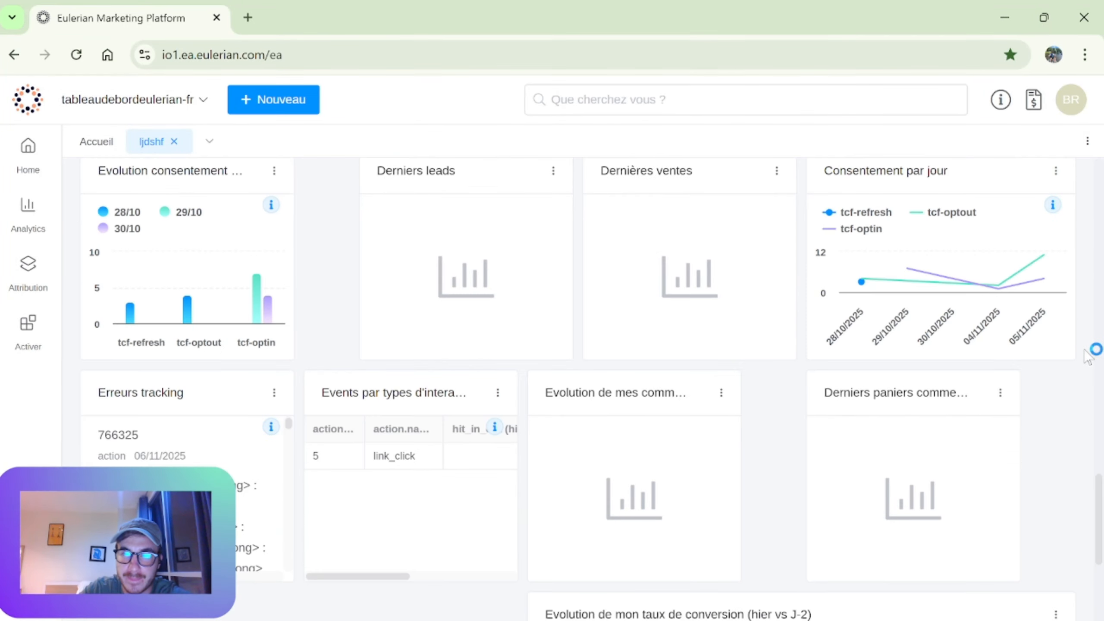
drag(296, 525, 261, 270)
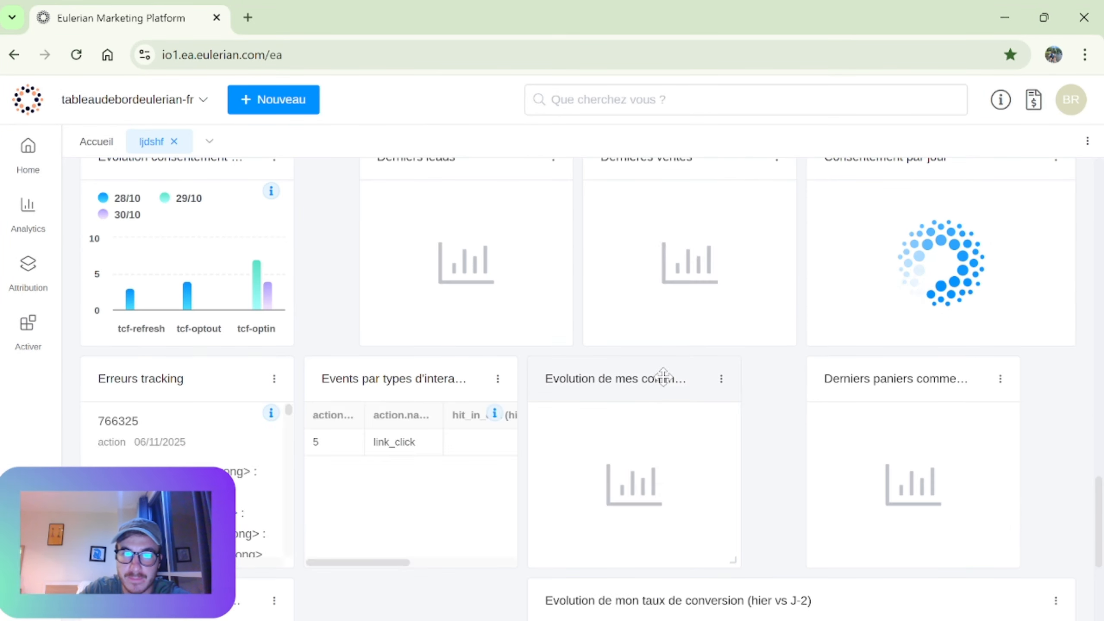
scroll(661, 377, down, 5)
drag(327, 395, 160, 342)
scroll(304, 435, down, 2)
drag(454, 533, 397, 259)
Step: Try to move Erreurs tracking into the gap in the first row, and to shift Derniers paniers and Derniers leads right
scroll(556, 362, up, 10)
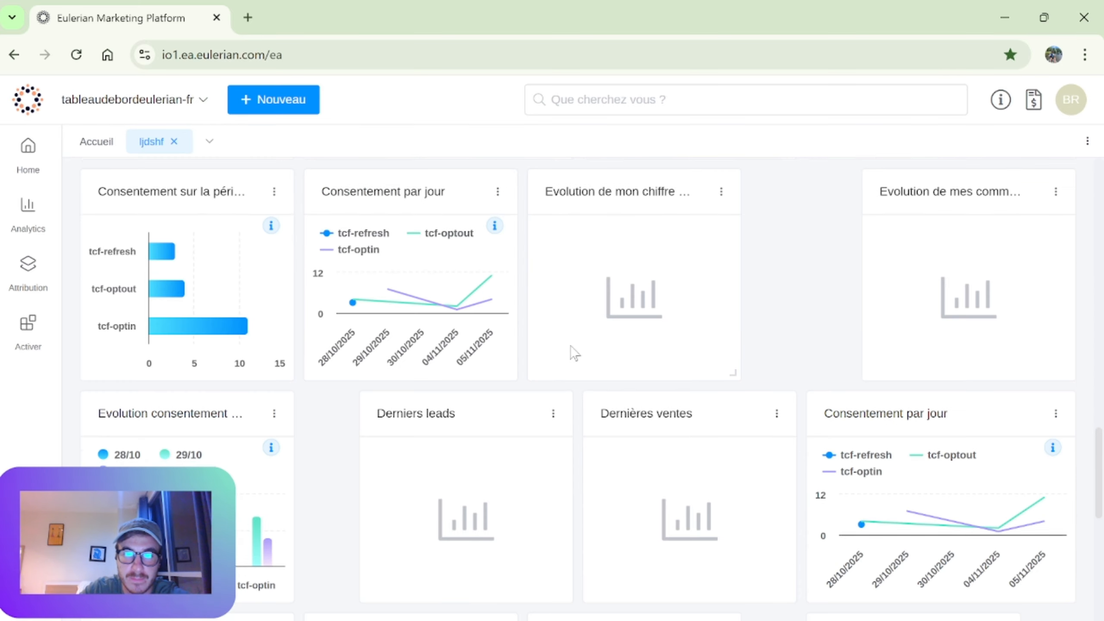
scroll(694, 344, up, 10)
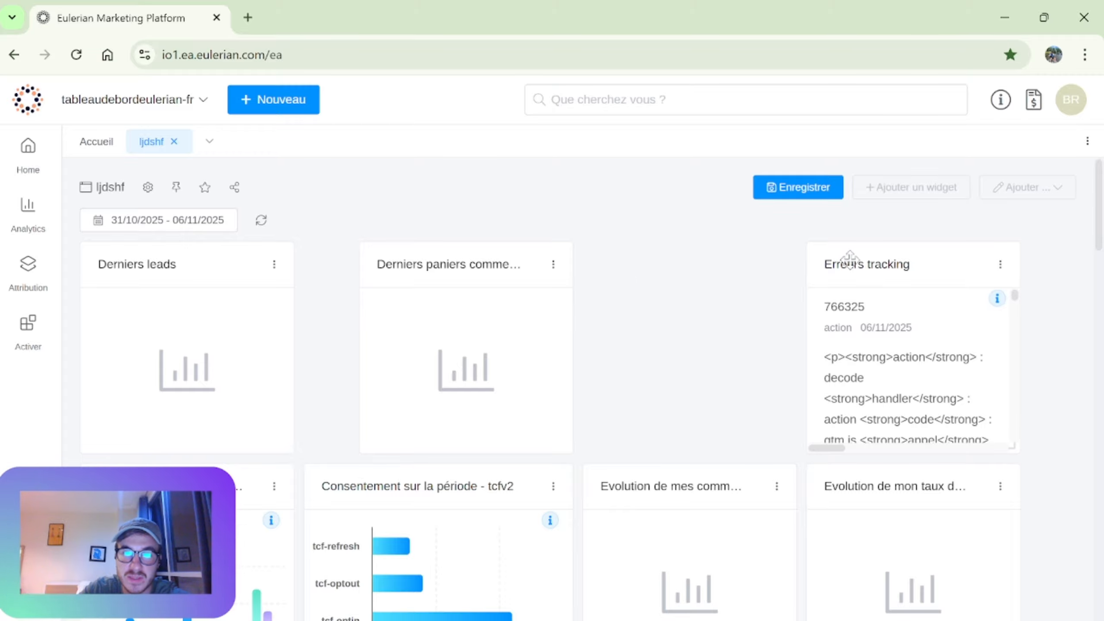
drag(850, 260, 659, 267)
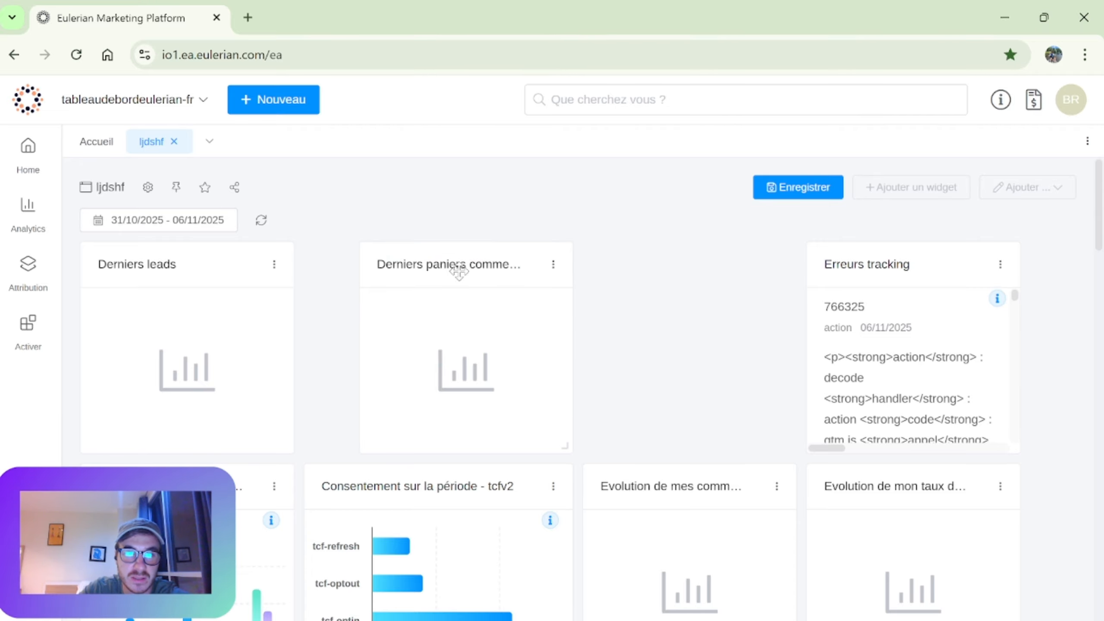
drag(491, 274, 523, 274)
drag(239, 273, 270, 274)
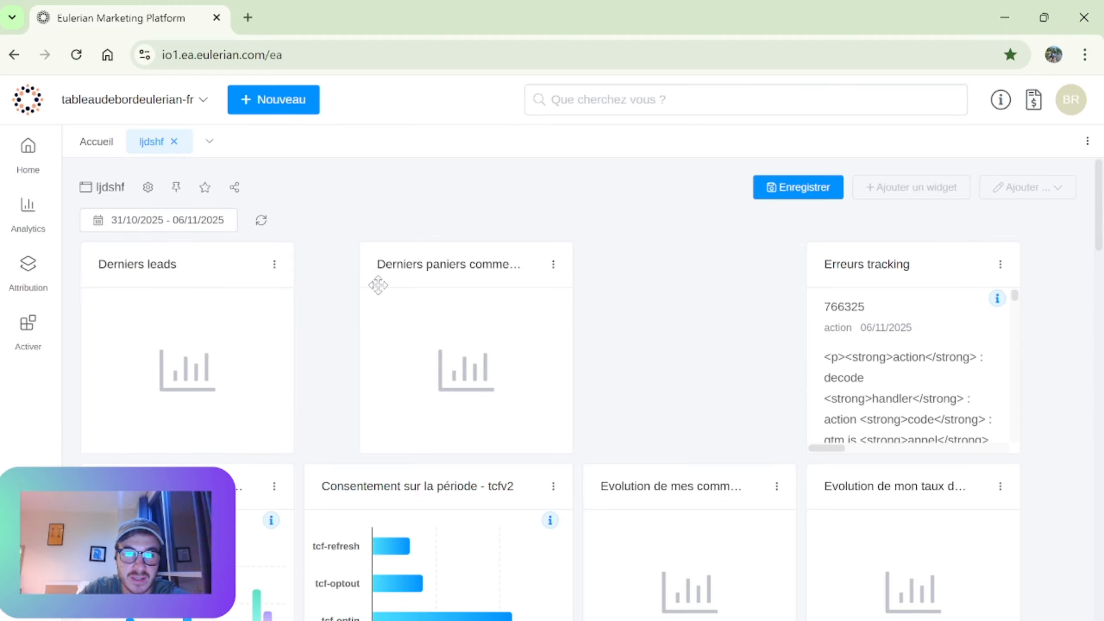
Step: Try to move Evolution de mon taux left in the second row, and test moving the row's two consent widgets
scroll(693, 257, down, 2)
drag(951, 385, 713, 392)
scroll(623, 317, down, 1)
drag(440, 318, 445, 322)
drag(203, 312, 209, 319)
Step: Test moving each third-row widget slightly: Evolution de mon taux de conversion, Favoris and the two Insights widgets
scroll(394, 239, down, 3)
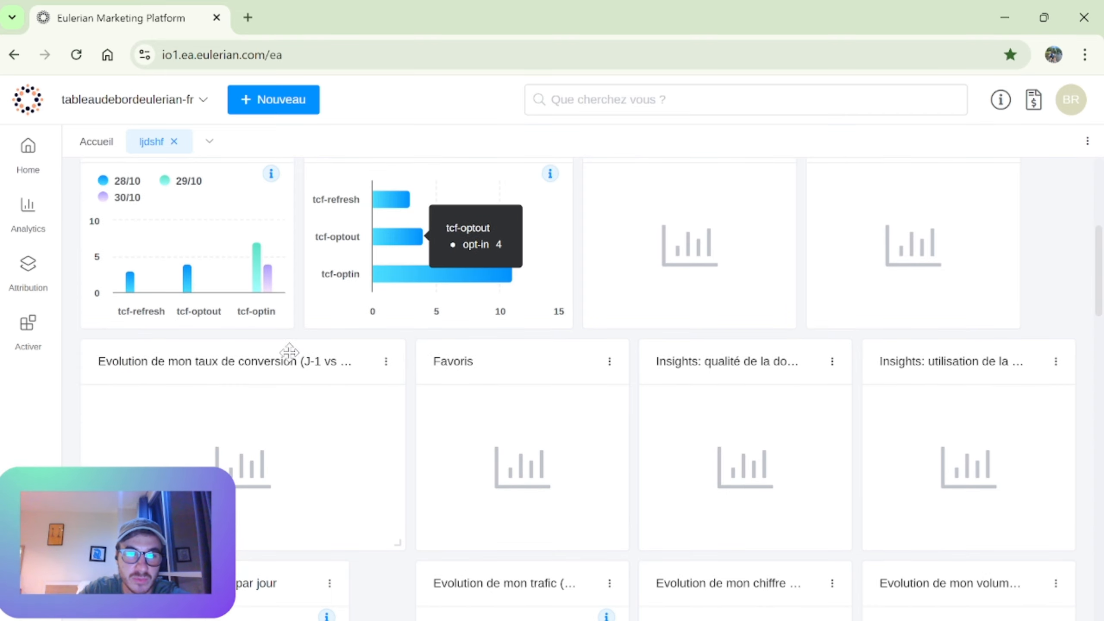
mouse_move(296, 370)
mouse_down()
mouse_move(287, 411)
mouse_move(301, 378)
mouse_up()
drag(524, 373, 524, 392)
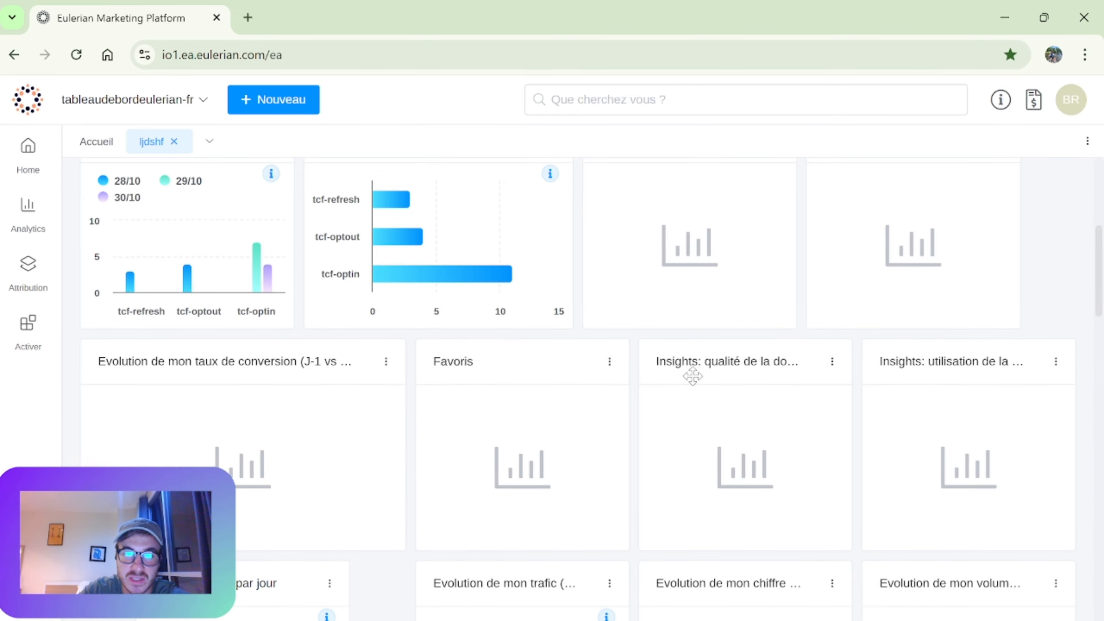
mouse_move(740, 365)
mouse_down()
mouse_move(739, 416)
mouse_move(736, 381)
mouse_up()
mouse_move(940, 363)
mouse_down()
mouse_move(934, 384)
mouse_move(937, 374)
mouse_up()
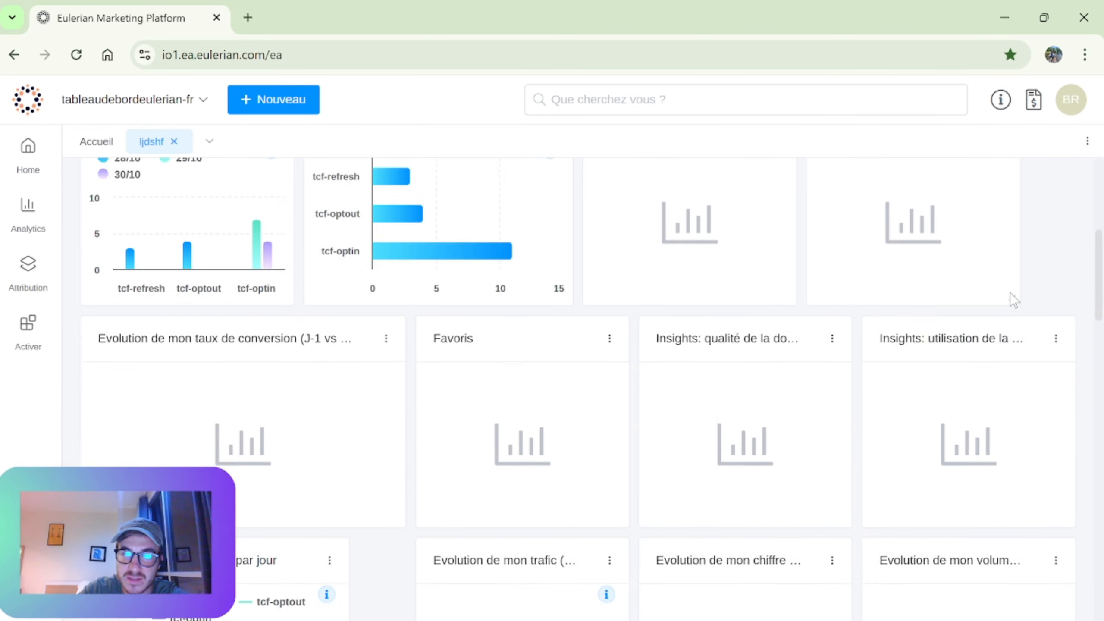
Step: Move Consentement par jour to the start of the fourth row and test moving the row's three Evolution widgets
scroll(263, 359, down, 5)
drag(226, 323, 209, 324)
mouse_move(565, 323)
mouse_down()
mouse_move(509, 335)
mouse_move(561, 326)
mouse_up()
drag(710, 333, 727, 329)
drag(905, 322, 908, 327)
Step: Test moving each fifth-row widget slightly: Derniers leads, Mes ventes par device, Mes volumes de leads and Mes leads par device
scroll(897, 323, down, 3)
drag(832, 377, 835, 376)
mouse_move(596, 374)
mouse_down()
mouse_move(595, 415)
mouse_move(591, 376)
mouse_up()
mouse_move(383, 374)
mouse_down()
mouse_move(379, 409)
mouse_move(369, 377)
mouse_up()
mouse_move(215, 397)
mouse_down()
mouse_move(214, 408)
mouse_move(215, 383)
mouse_up()
Step: Test moving each sixth-row widget slightly: Derniers paniers, Dernières ventes, Erreurs tracking and Events par types d'interactions
scroll(343, 311, down, 3)
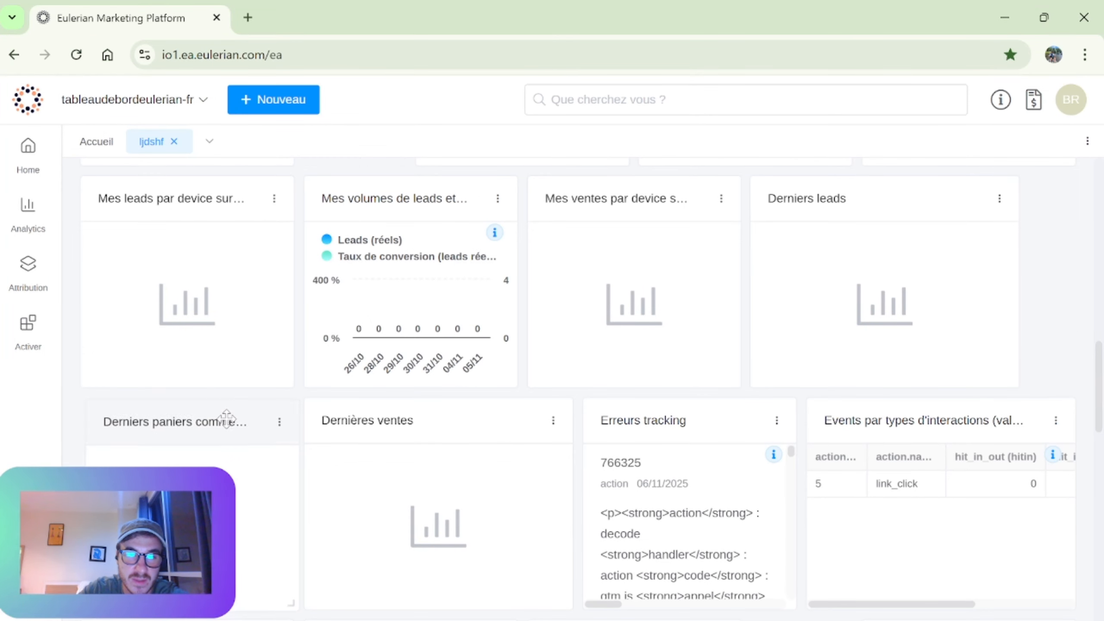
mouse_move(425, 421)
mouse_down()
mouse_move(422, 446)
mouse_move(424, 426)
mouse_up()
mouse_move(658, 419)
mouse_down()
mouse_move(656, 436)
mouse_move(658, 424)
mouse_up()
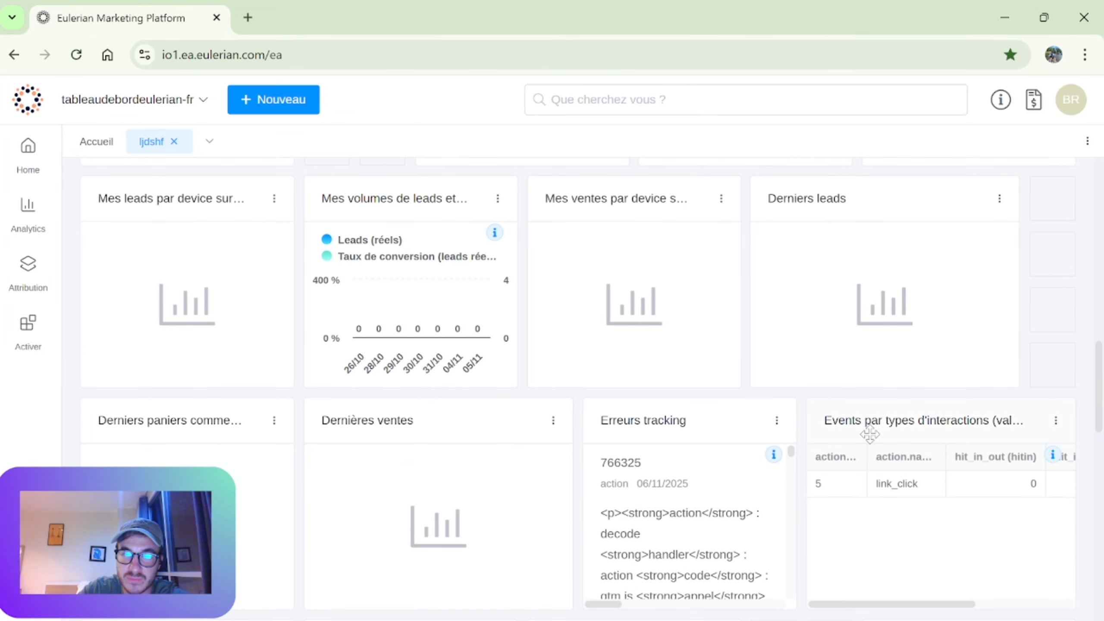
drag(870, 434, 845, 392)
Step: Test moving each seventh-row widget slightly: Evolution de mes commandes, Evolution de mon chiffre and the two Consentement widgets
scroll(845, 391, down, 6)
drag(935, 305, 895, 300)
mouse_move(617, 300)
mouse_down()
mouse_move(619, 343)
mouse_move(618, 300)
mouse_up()
drag(474, 291, 435, 296)
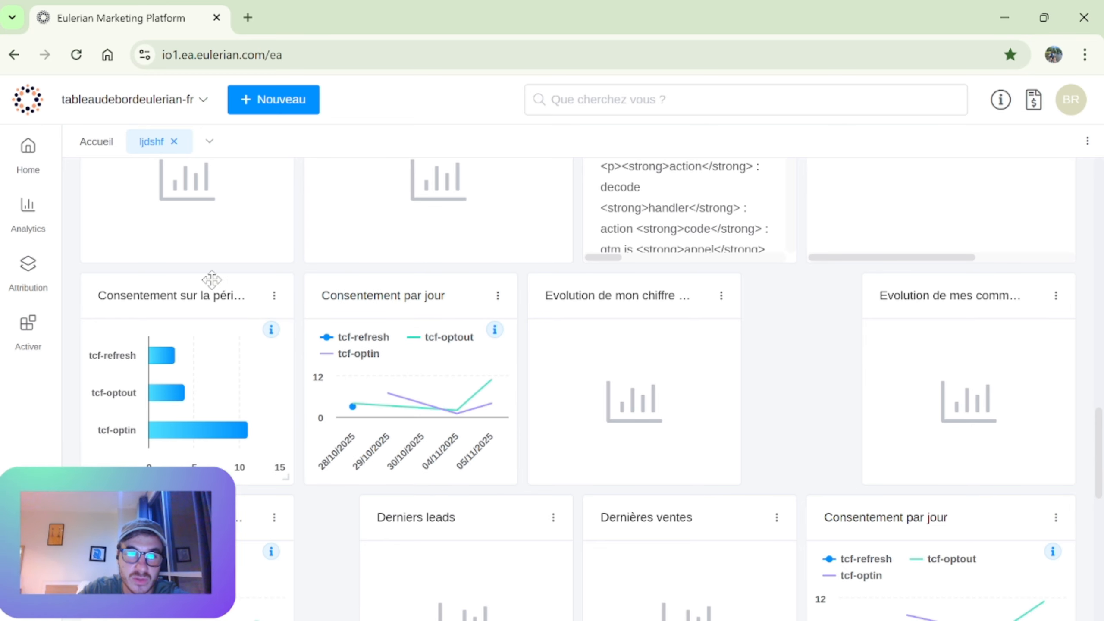
drag(212, 279, 226, 274)
Step: Test moving Derniers leads, Dernières ventes and Consentement par jour slightly in the eighth row
scroll(490, 314, down, 3)
mouse_move(464, 265)
mouse_down()
mouse_move(463, 306)
mouse_move(463, 265)
mouse_up()
mouse_move(653, 261)
mouse_down()
mouse_move(666, 307)
mouse_move(670, 259)
mouse_up()
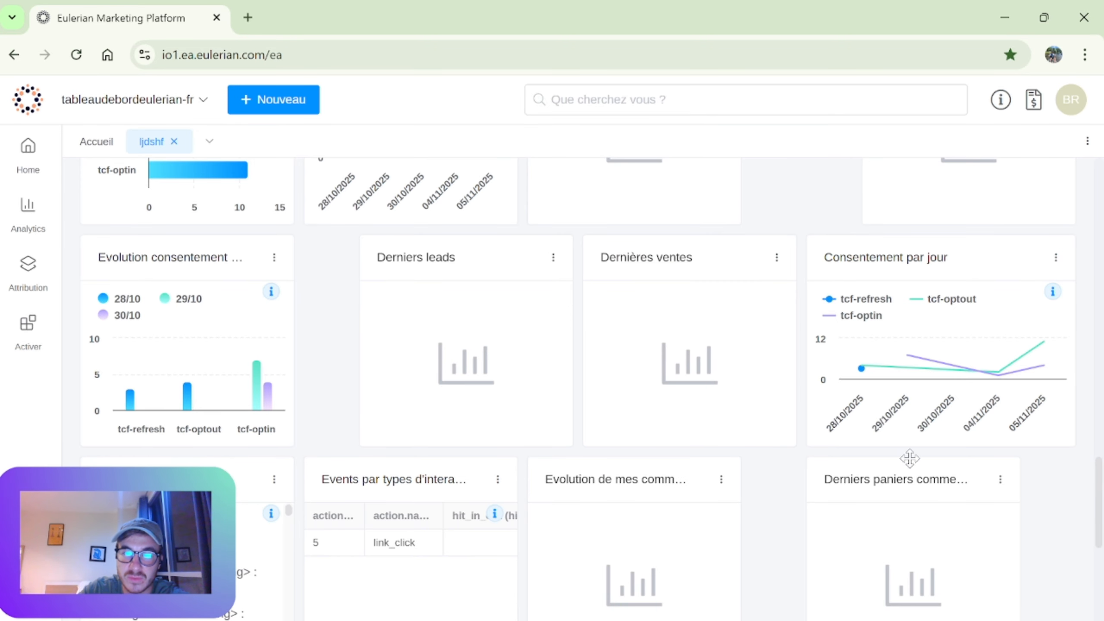
scroll(906, 459, down, 2)
scroll(904, 315, up, 3)
drag(939, 347, 937, 344)
scroll(939, 391, down, 2)
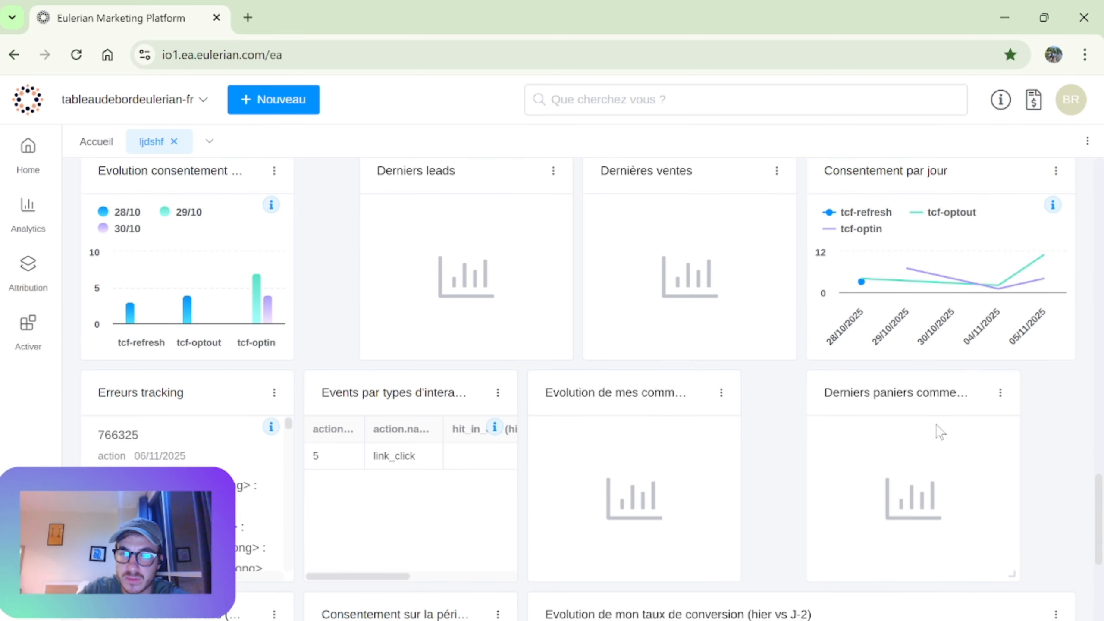
Step: Test moving each ninth-row widget slightly: Derniers paniers, Evolution de mes commandes, Events par types d'interactions and Erreurs tracking
mouse_move(918, 394)
mouse_down()
mouse_move(917, 426)
mouse_move(908, 398)
mouse_up()
drag(640, 397, 623, 405)
drag(443, 402, 420, 415)
drag(241, 399, 239, 403)
Step: Test moving Evolution de mon trafic, Consentement sur la période and Evolution de mon taux de conversion slightly in the bottom row
scroll(341, 311, down, 1)
scroll(344, 318, down, 3)
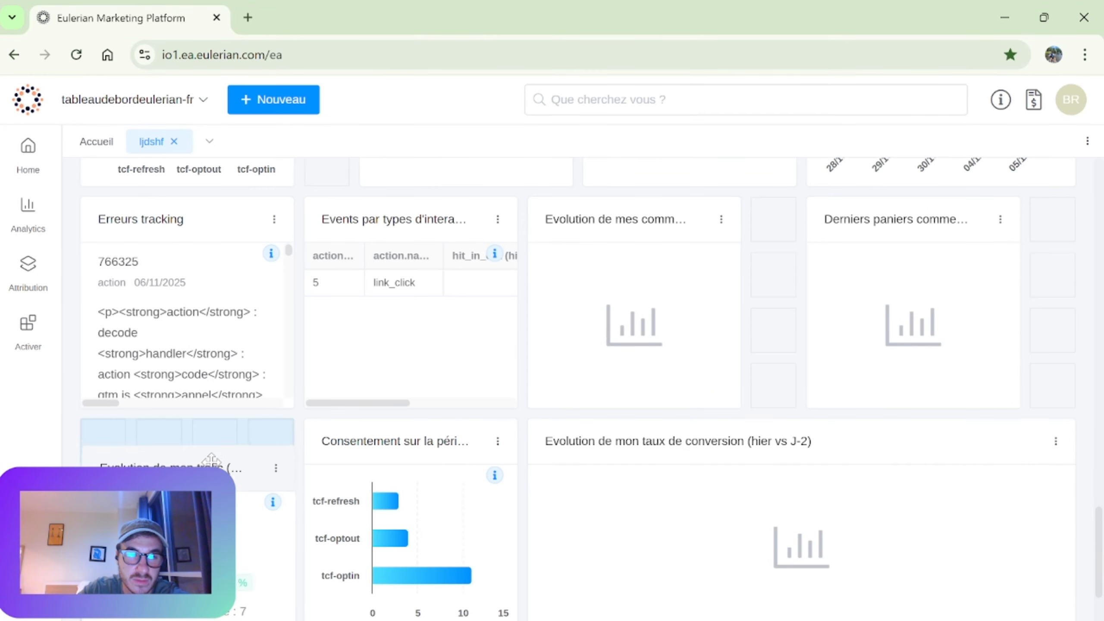
drag(212, 461, 213, 458)
drag(400, 452, 406, 474)
drag(607, 444, 614, 455)
Step: Move Derniers leads and Dernières ventes one column left in the eighth row, beside Evolution consentement
scroll(694, 321, up, 2)
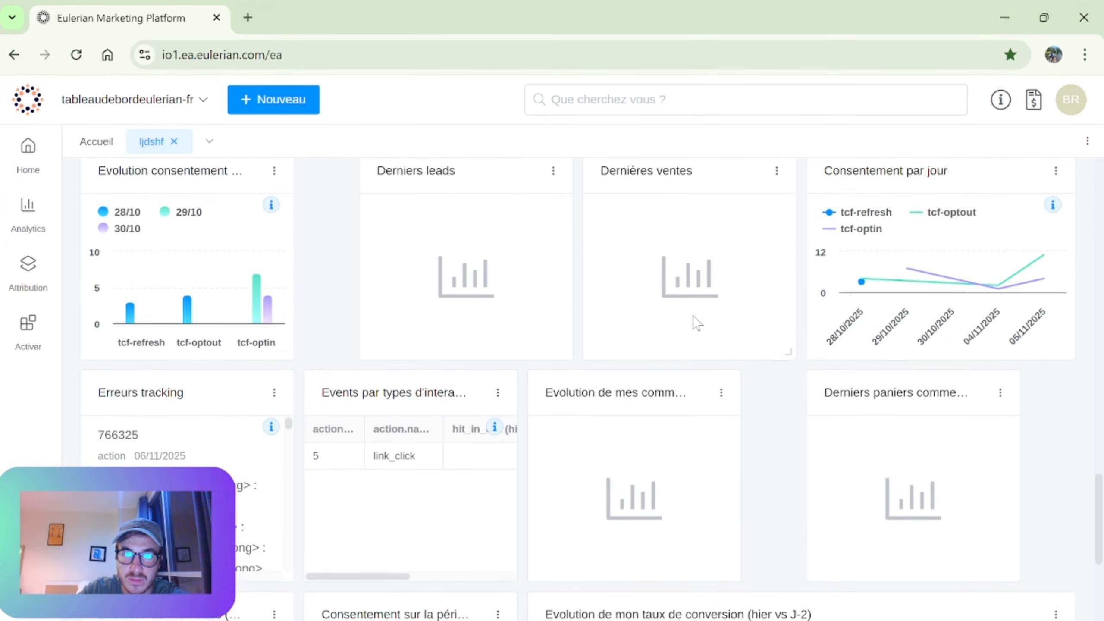
scroll(698, 323, up, 3)
drag(517, 362, 443, 362)
drag(662, 365, 567, 373)
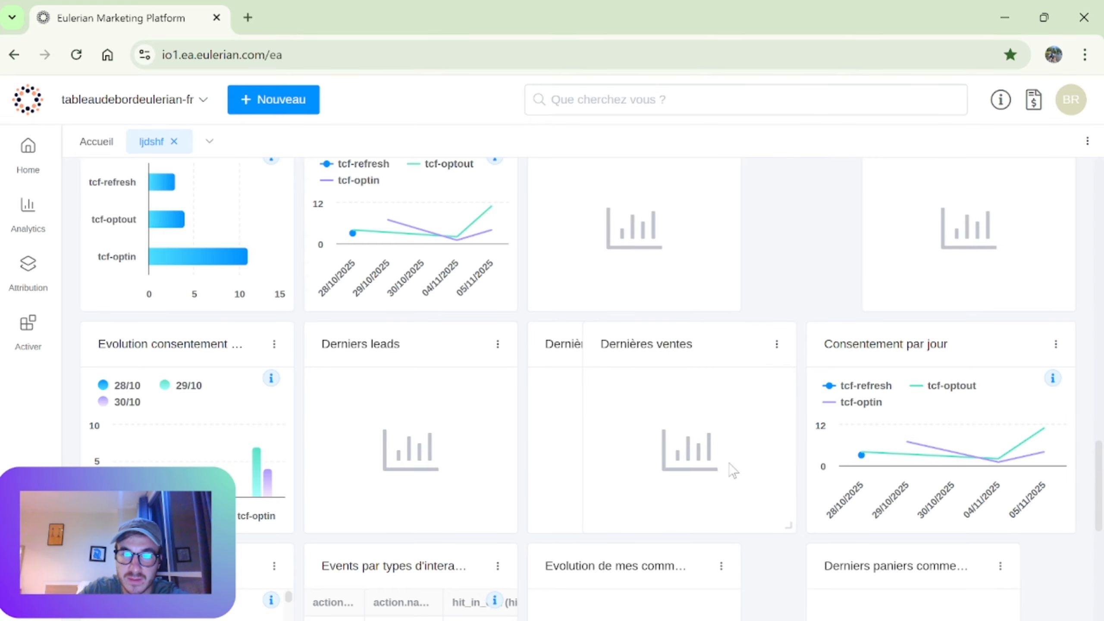
Step: Delete the overlapping Dernières ventes widget in the eighth row
click(777, 345)
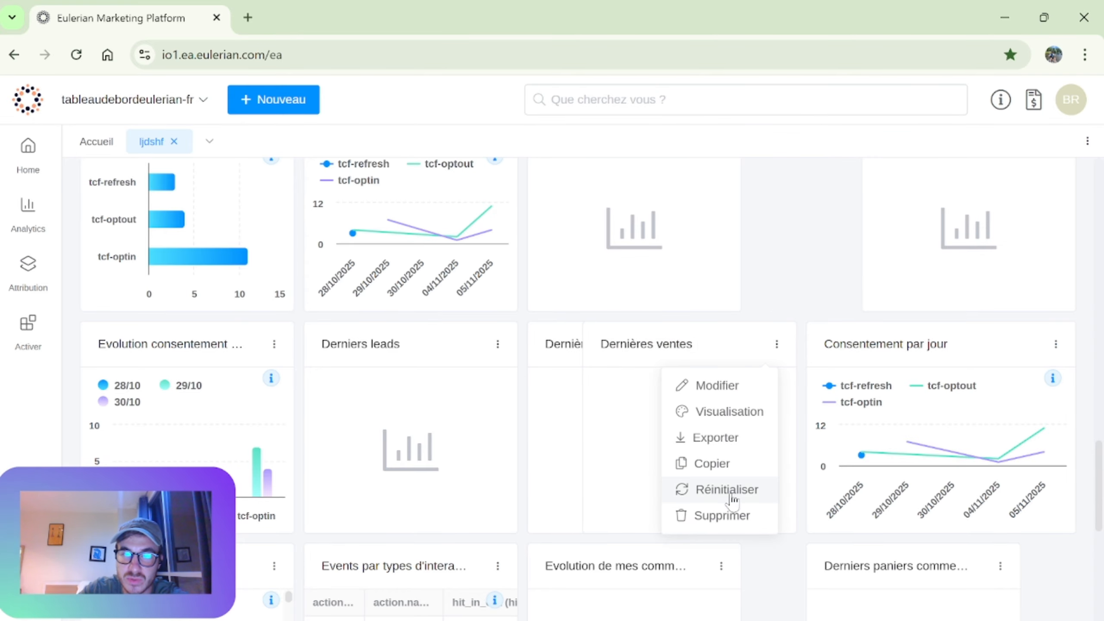
click(725, 517)
click(683, 401)
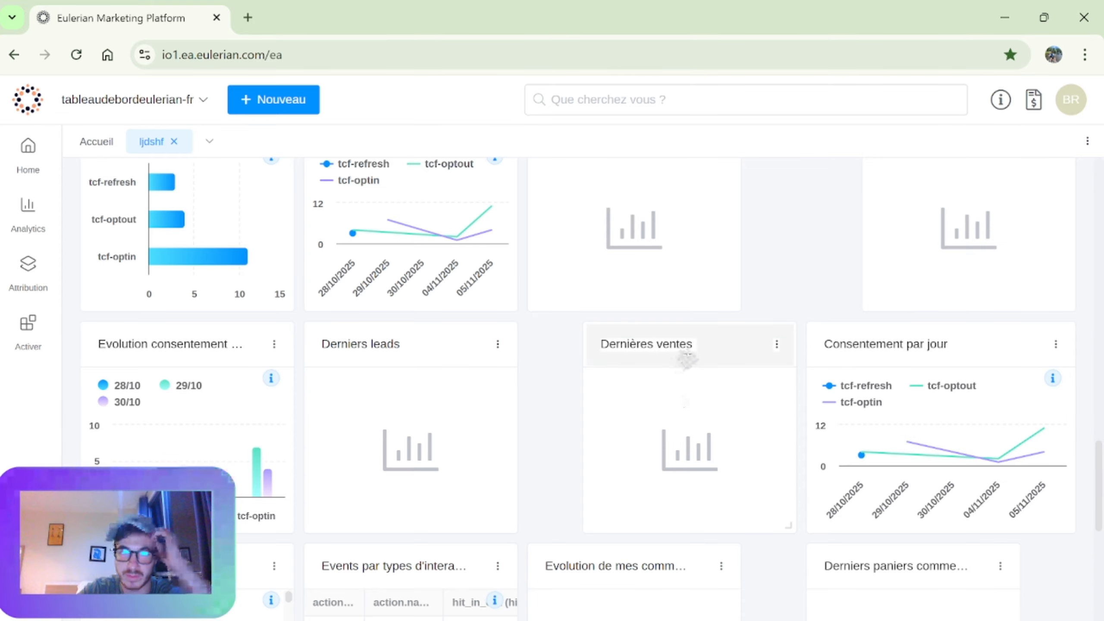
mouse_move(874, 448)
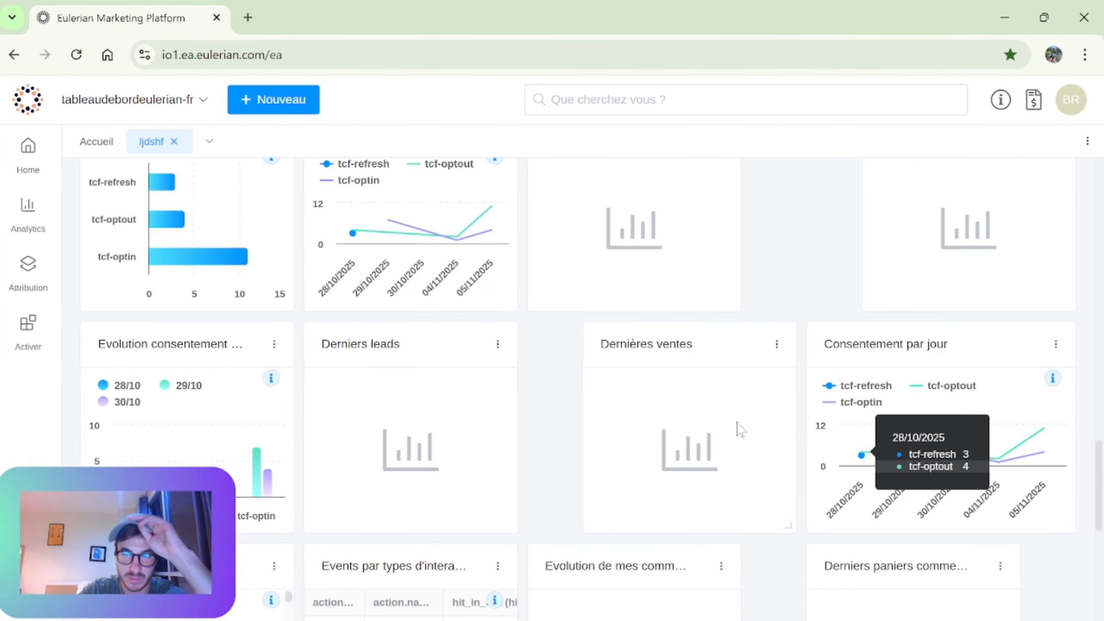
scroll(741, 430, down, 10)
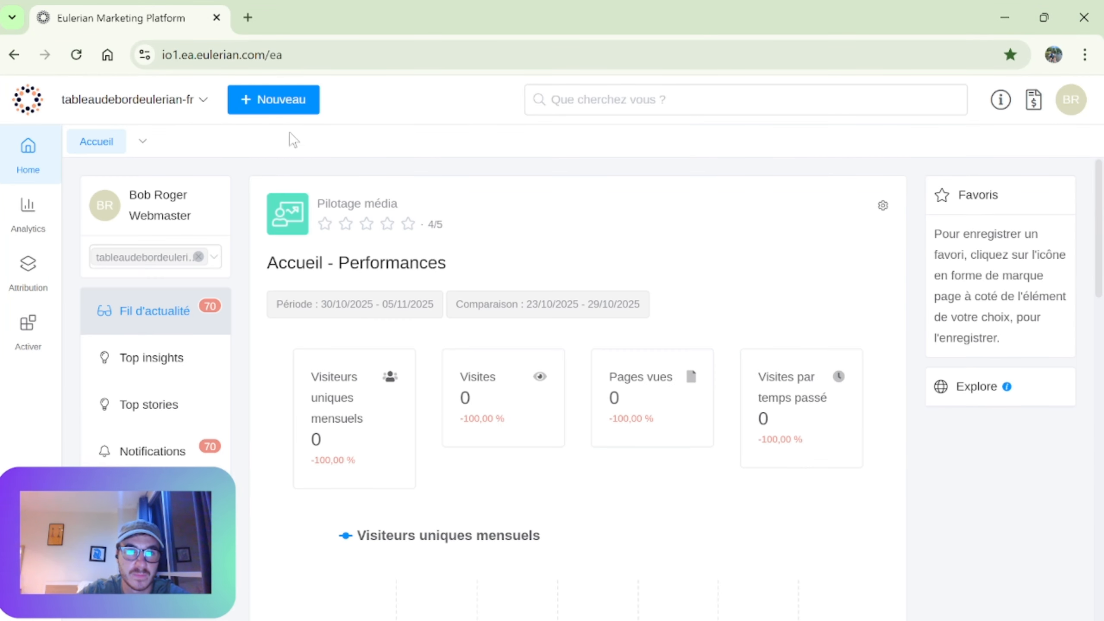
Step: Create a new dashboard and open its selection of widgets to add
click(300, 102)
click(653, 154)
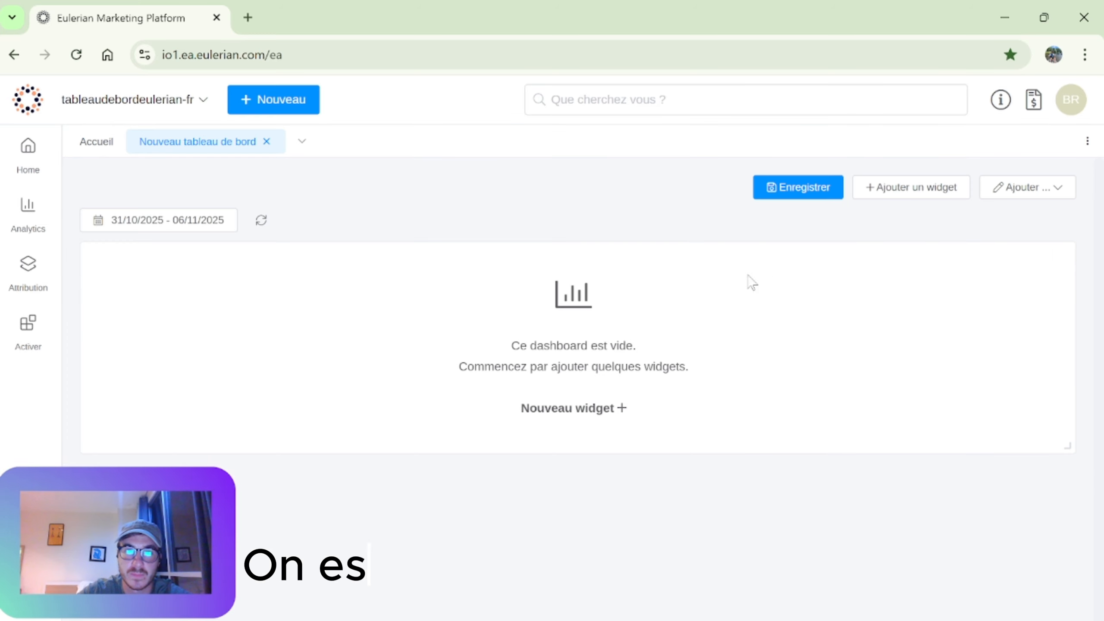
click(912, 187)
Step: Select the first seven widgets for the new dashboard, from Consentement par jour to Events par types d'interactions
click(306, 322)
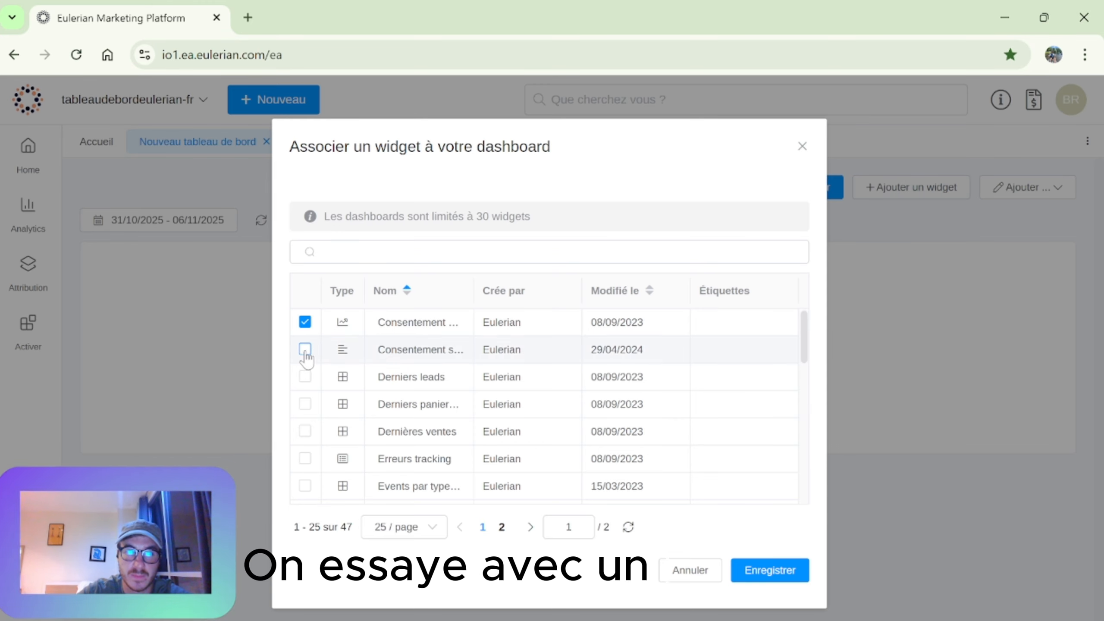
click(305, 350)
click(305, 376)
click(306, 405)
click(306, 431)
click(305, 459)
click(305, 485)
Step: Add Evolution consentement and the Evolution de mes and Evolution de mon widgets to the selection
scroll(306, 483, down, 4)
click(306, 340)
click(306, 368)
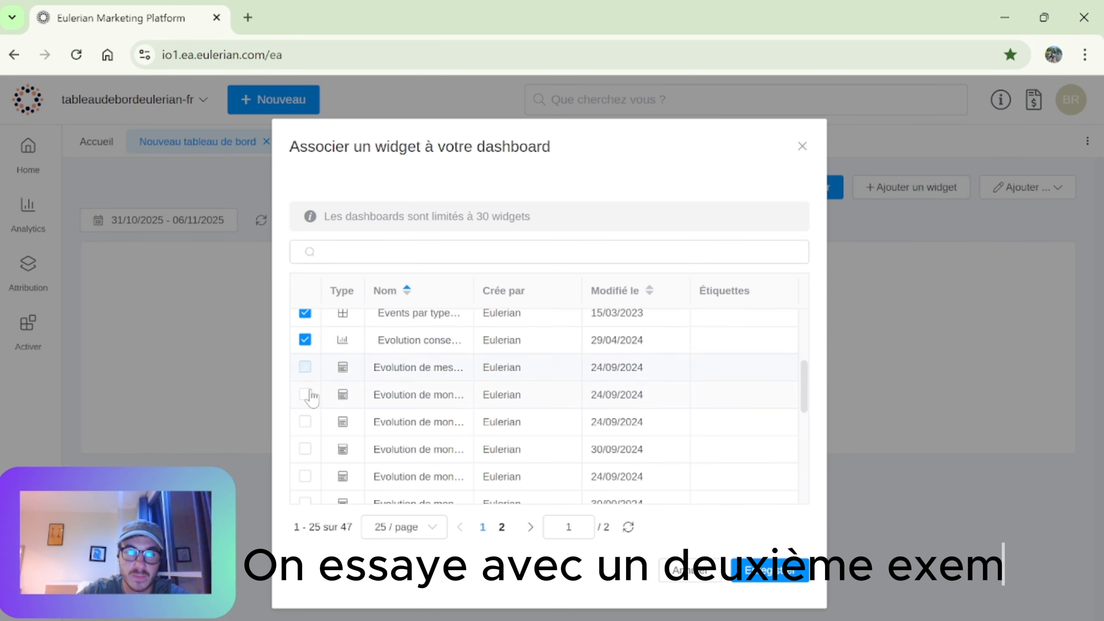
click(305, 394)
click(305, 422)
click(305, 449)
click(306, 476)
click(305, 501)
Step: Select the remaining first-page widgets, from Favoris to Page d'entree, and add the whole selection to the dashboard
scroll(307, 478, down, 4)
click(305, 358)
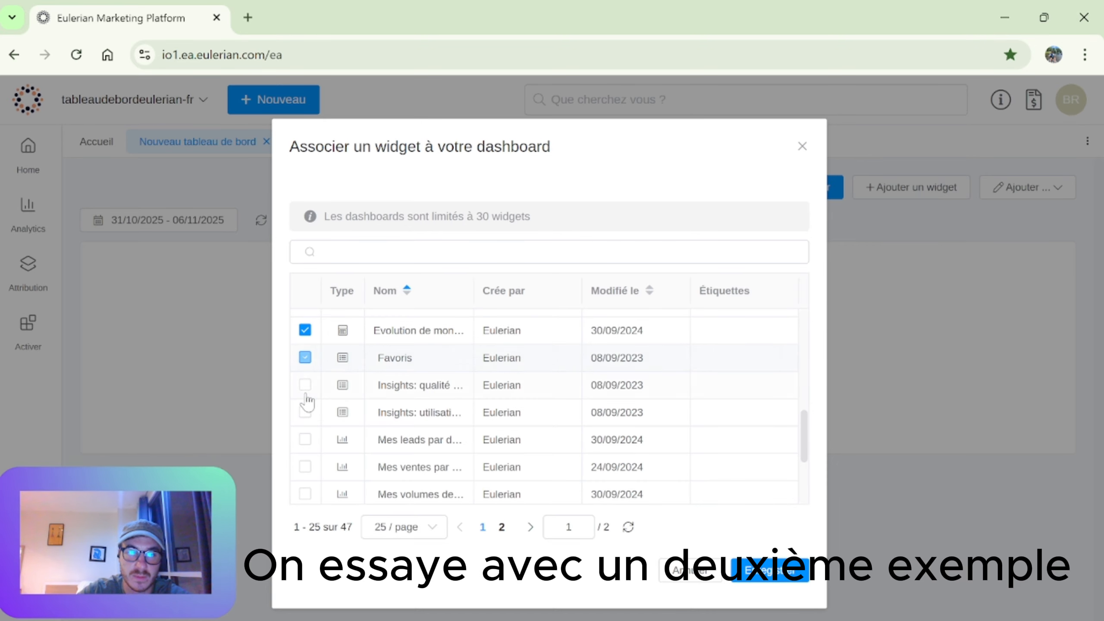
click(305, 384)
click(305, 412)
click(306, 494)
scroll(307, 478, down, 2)
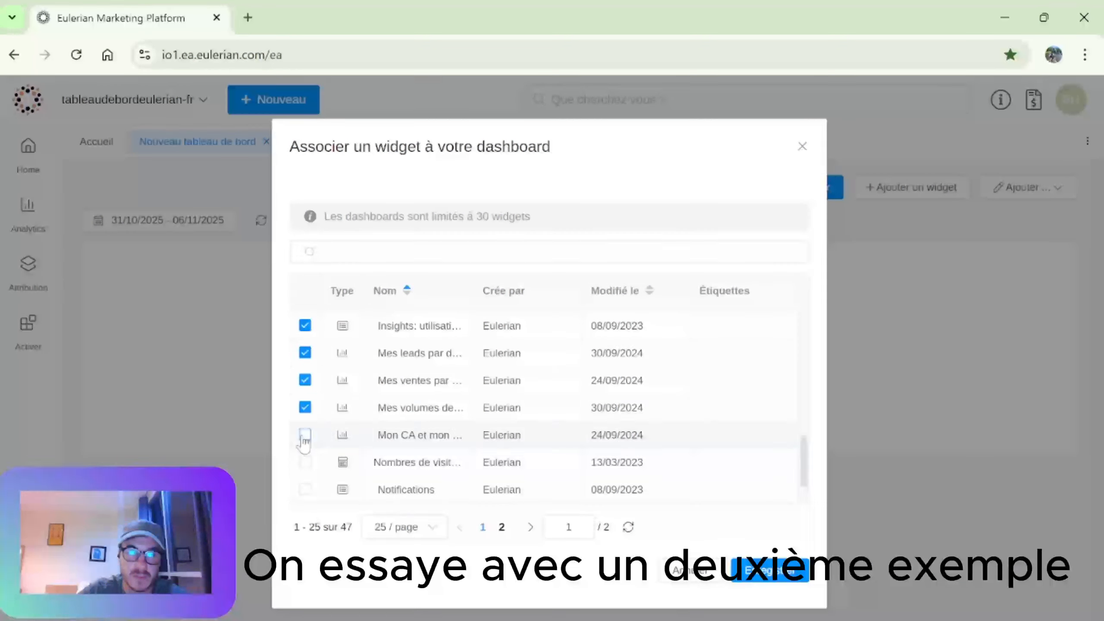
click(329, 483)
scroll(331, 482, down, 2)
click(395, 462)
click(469, 491)
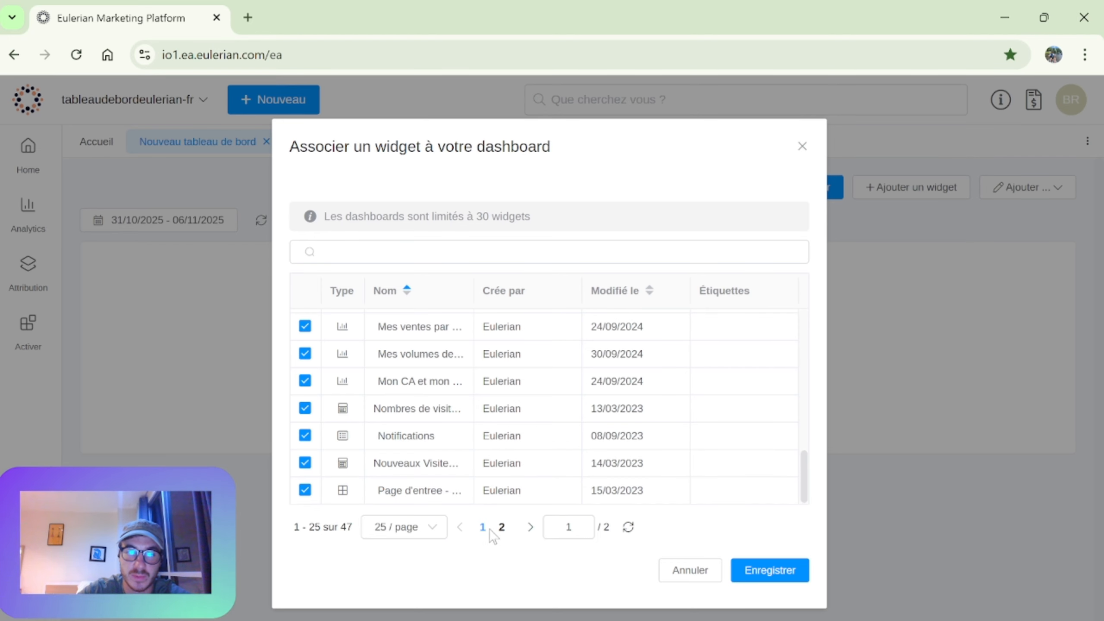
click(778, 574)
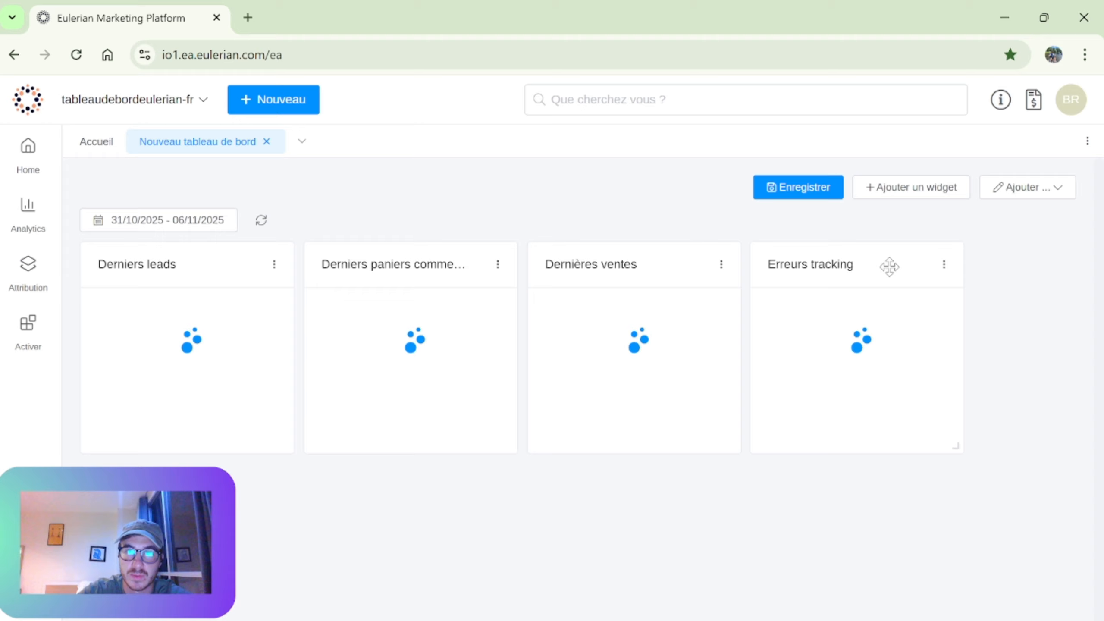
Step: Check the newly added widgets from the first row to the last
click(935, 188)
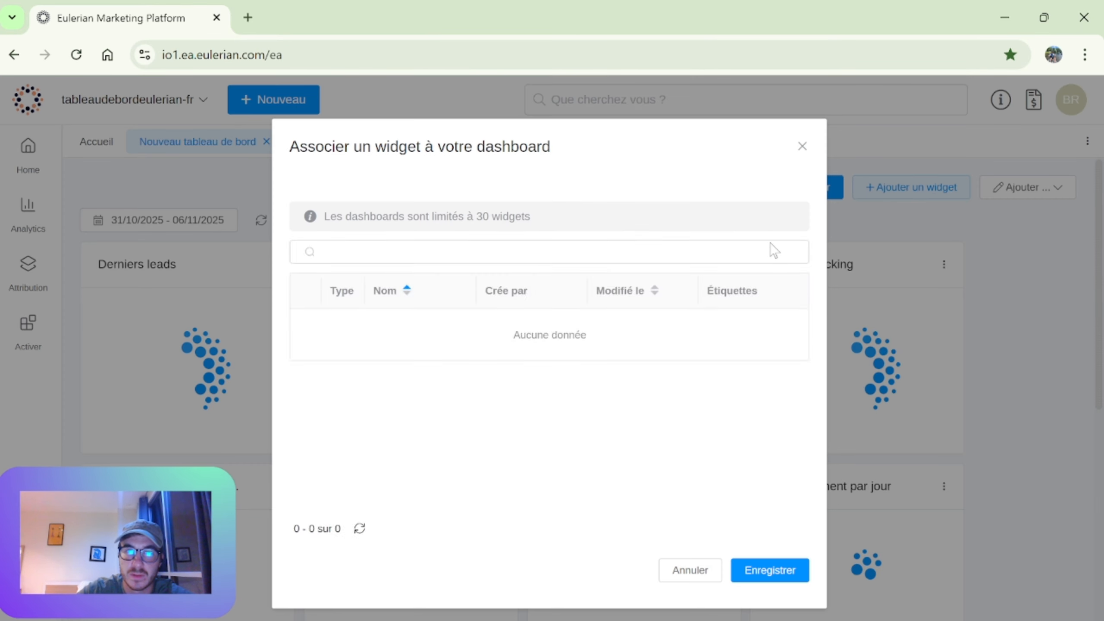
click(802, 146)
scroll(1037, 283, down, 8)
scroll(1040, 284, down, 5)
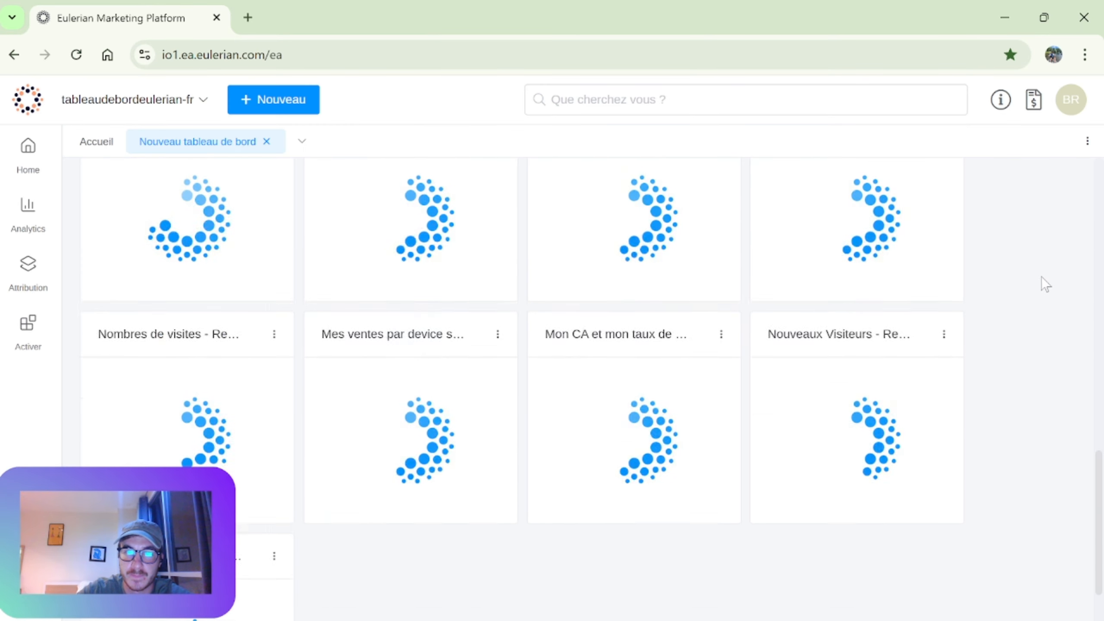
scroll(952, 363, up, 12)
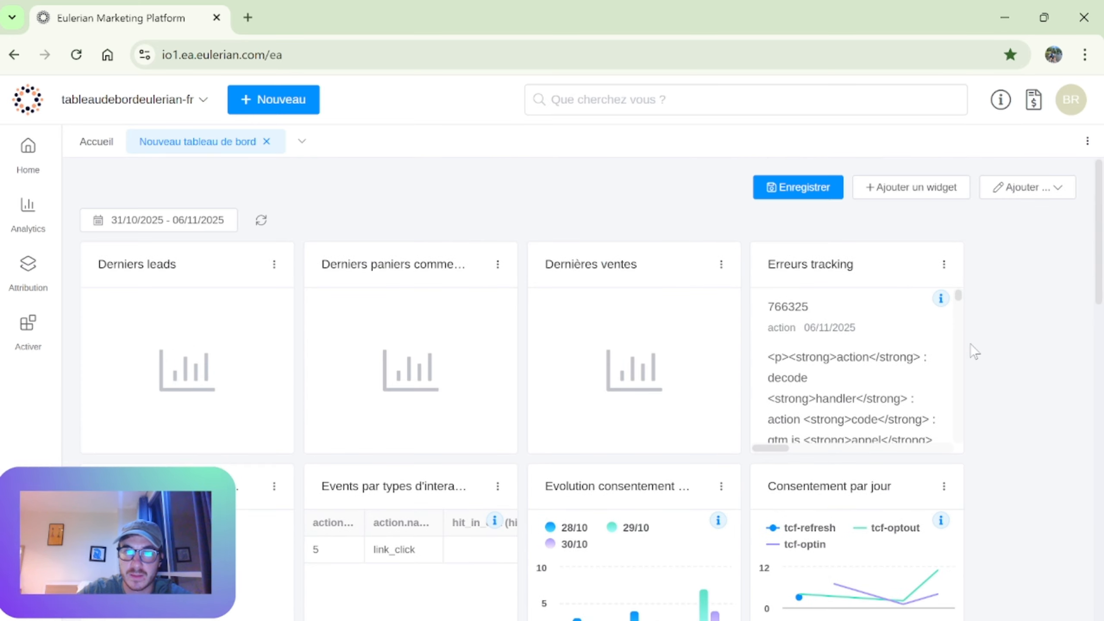
scroll(979, 331, down, 12)
scroll(996, 337, up, 12)
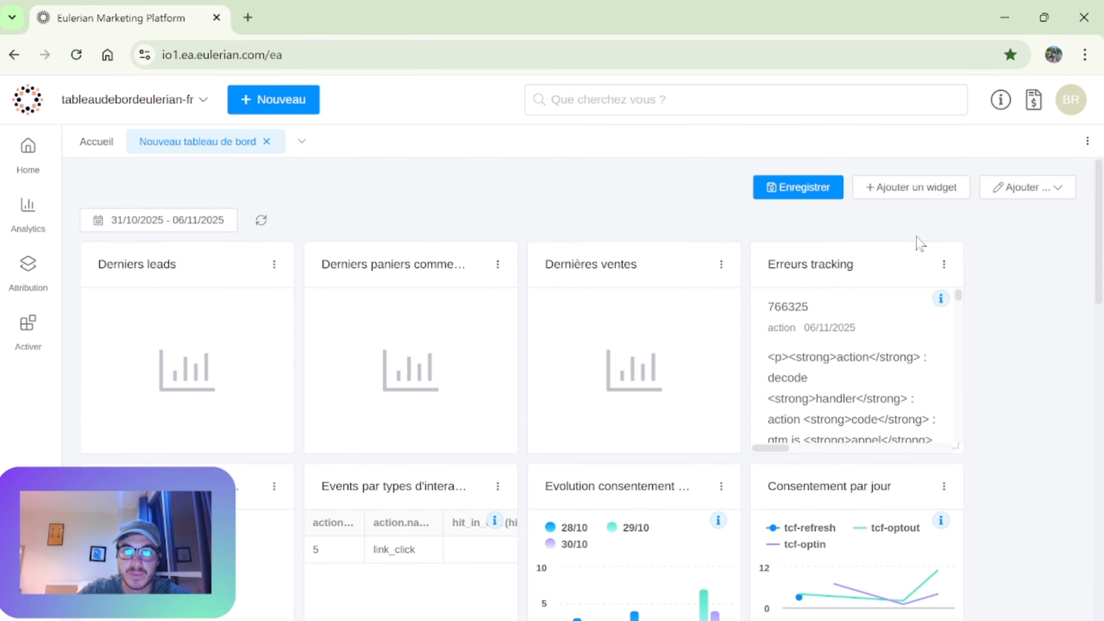
Step: Save the new dashboard under the name dhsf
click(799, 183)
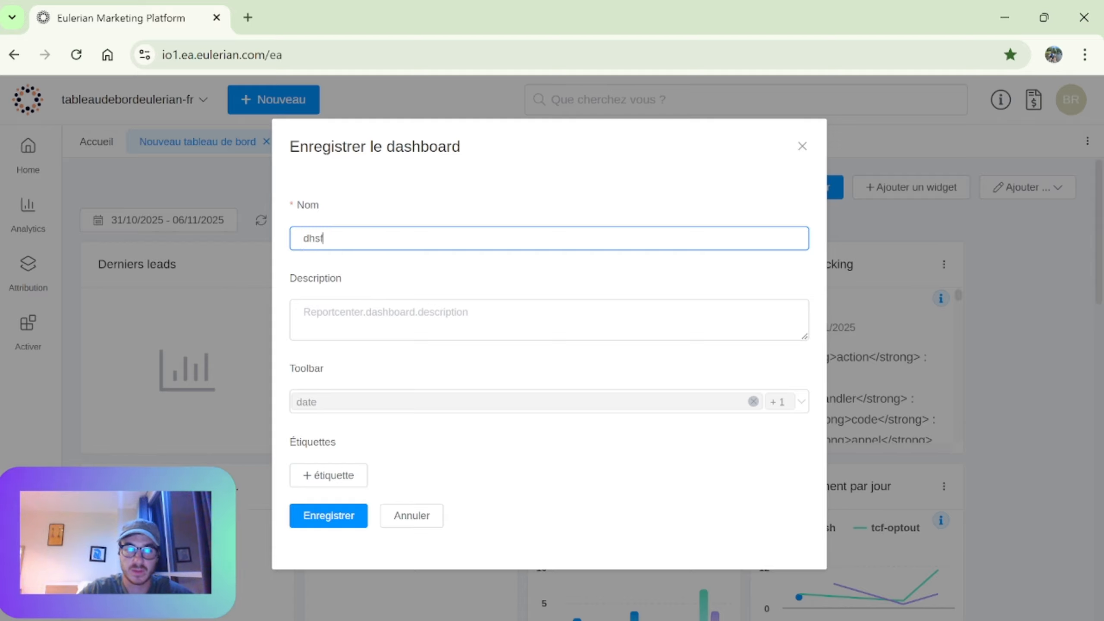
click(344, 516)
click(339, 520)
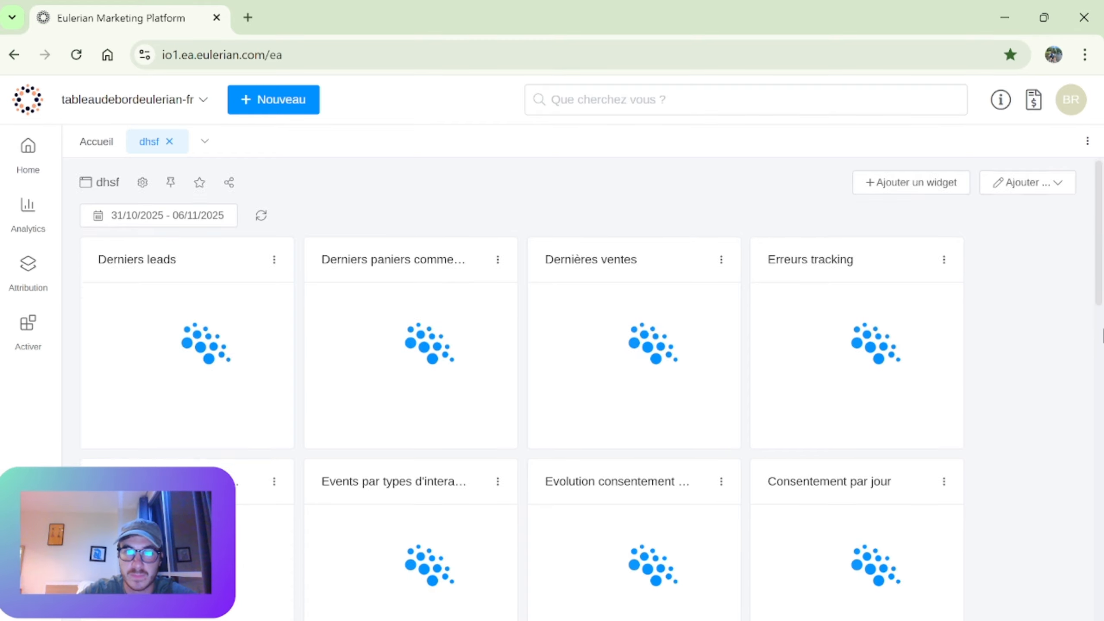
Step: Try to resize the Page d'entree widget slightly in the last row of the saved dashboard
scroll(1098, 332, down, 5)
scroll(1099, 337, down, 5)
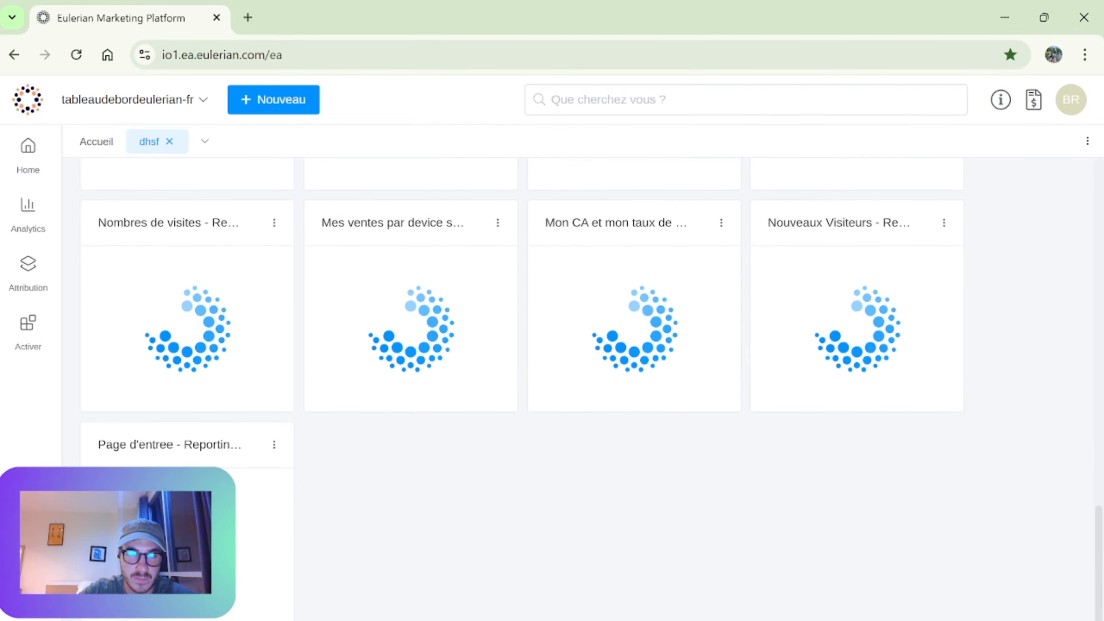
drag(288, 617, 242, 592)
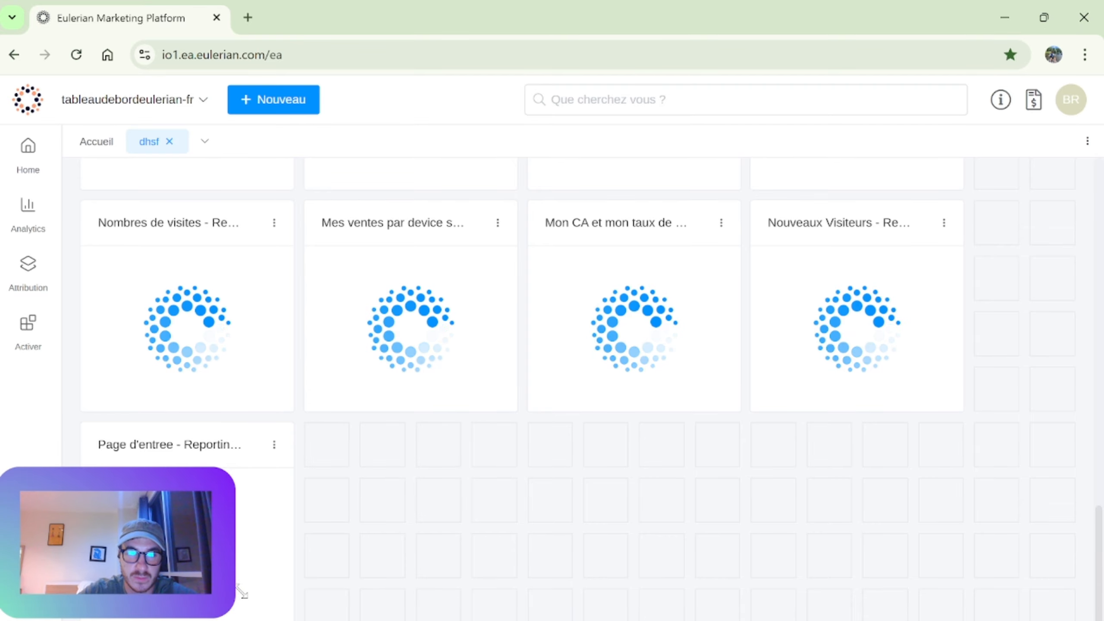
Step: Examine the dashboard's rows from top to bottom for missing widgets and gaps in the layout
scroll(490, 494, up, 10)
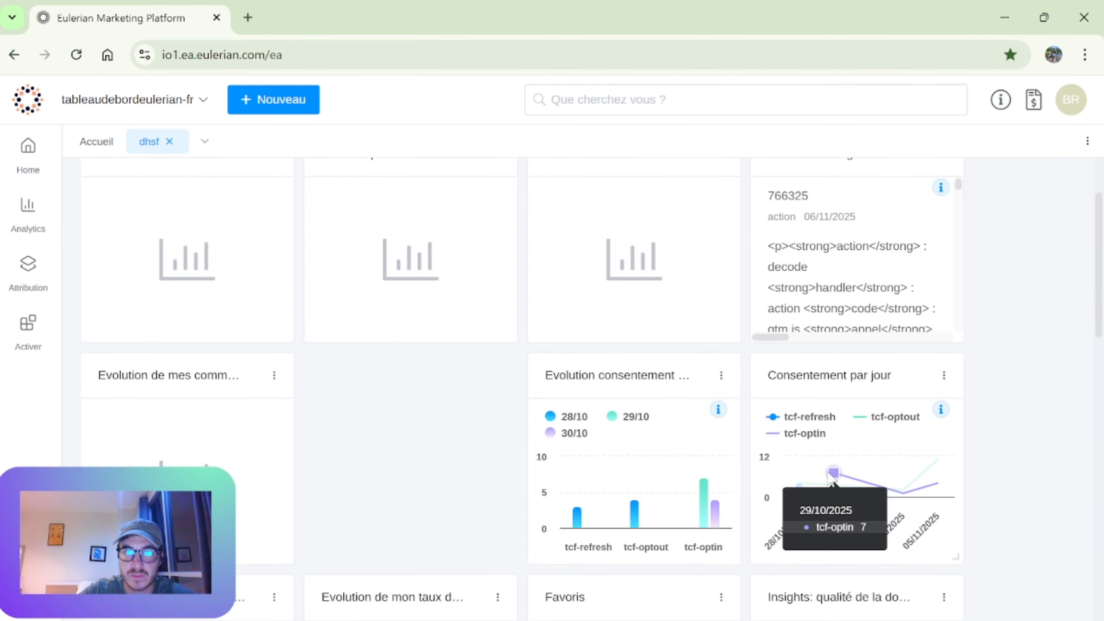
scroll(1017, 295, up, 3)
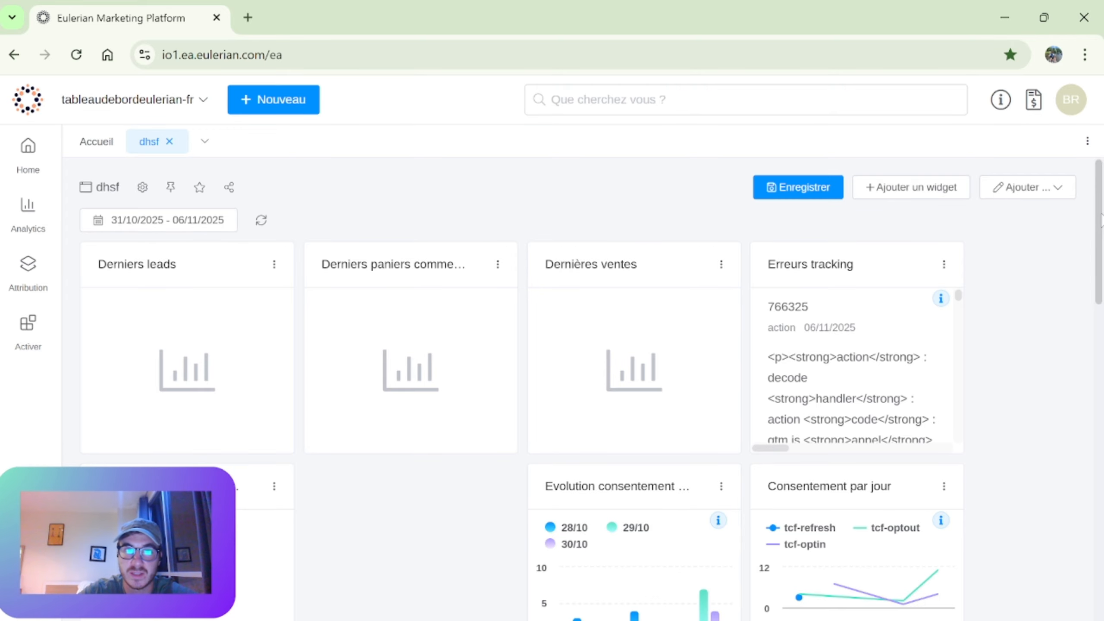
scroll(1103, 220, down, 1)
scroll(1102, 209, up, 1)
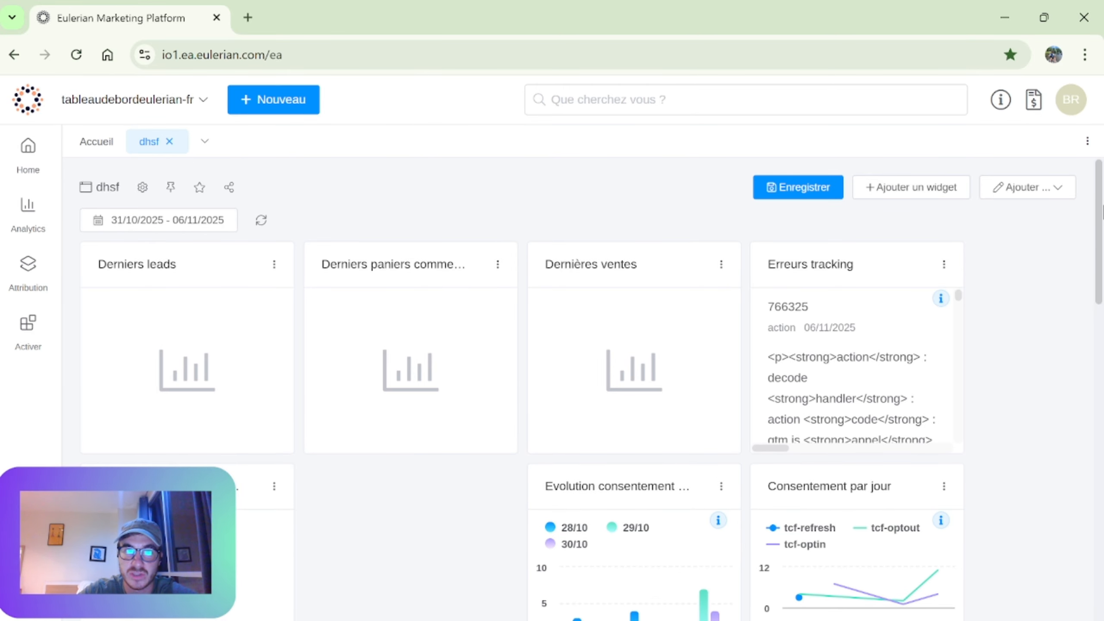
scroll(399, 501, down, 4)
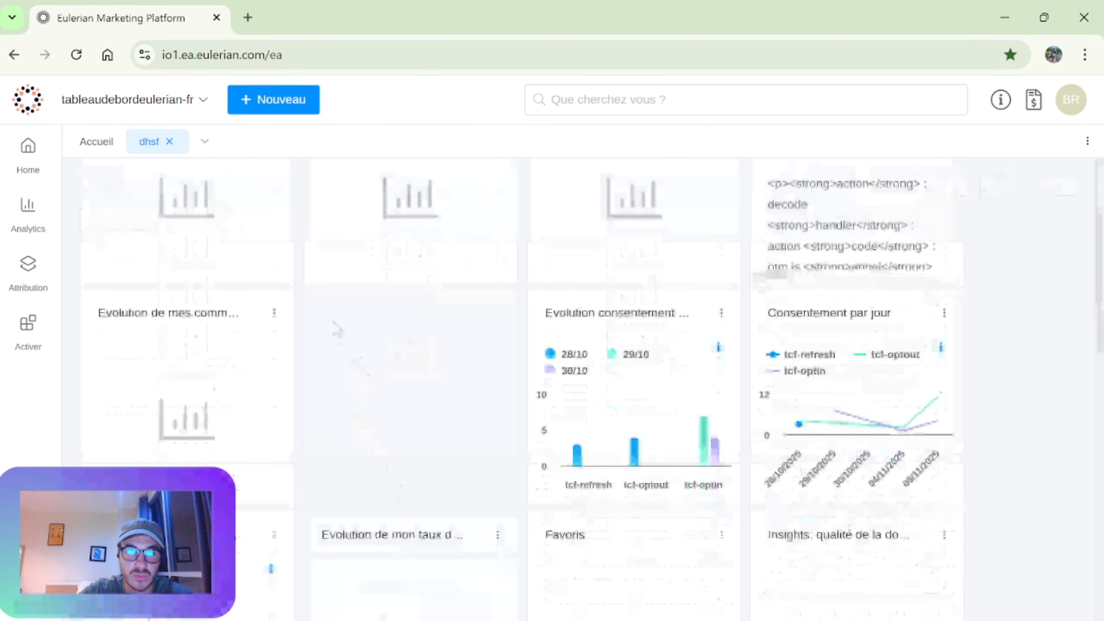
scroll(1028, 398, down, 15)
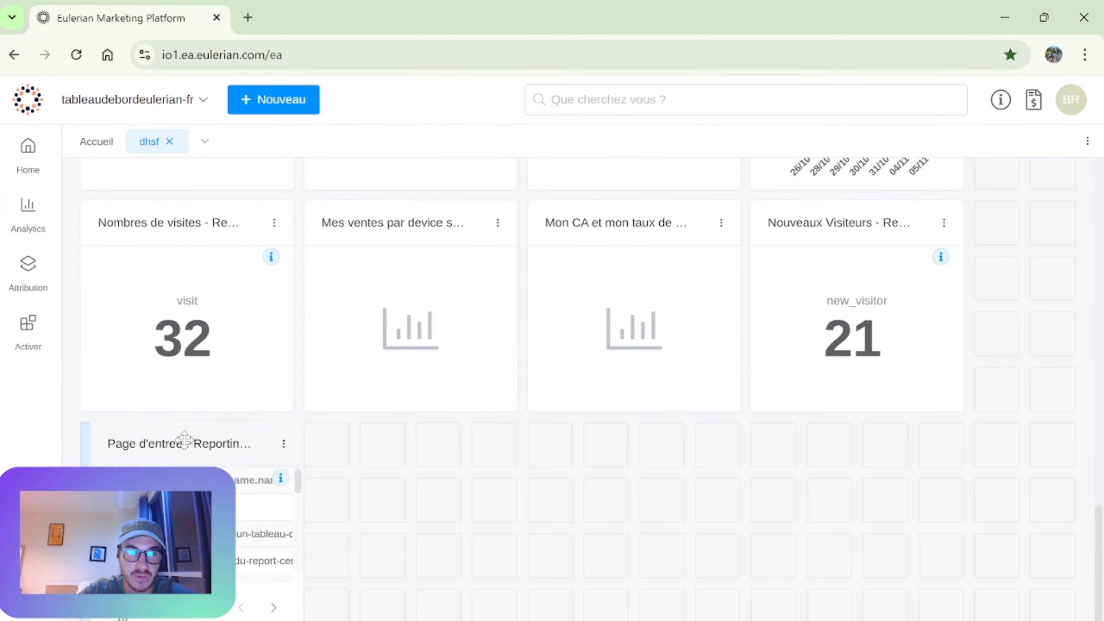
scroll(891, 386, up, 8)
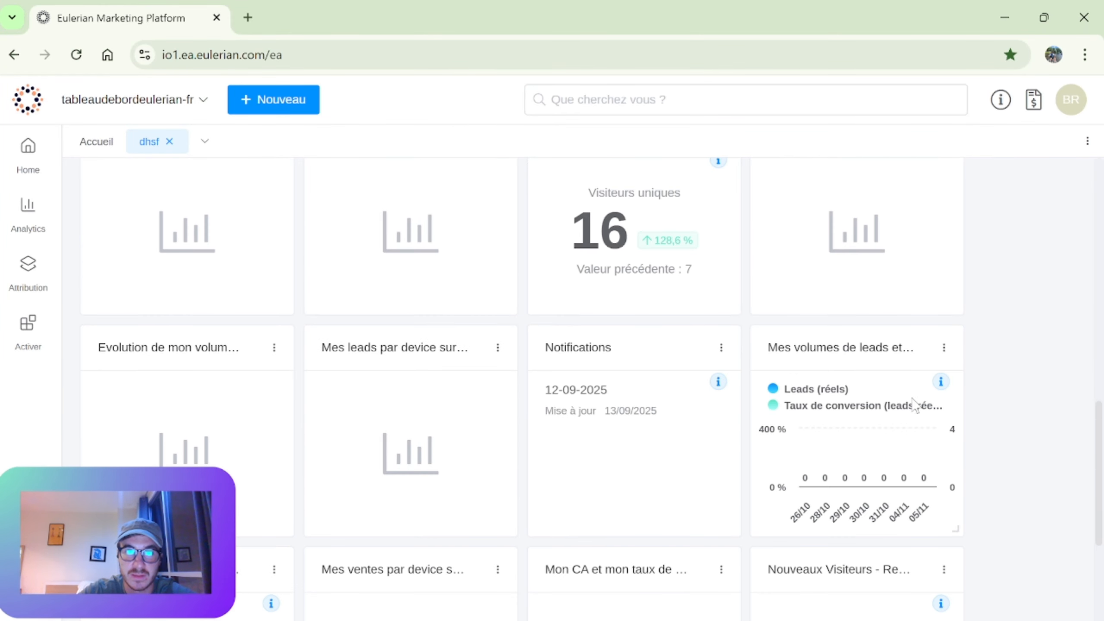
scroll(1001, 359, up, 11)
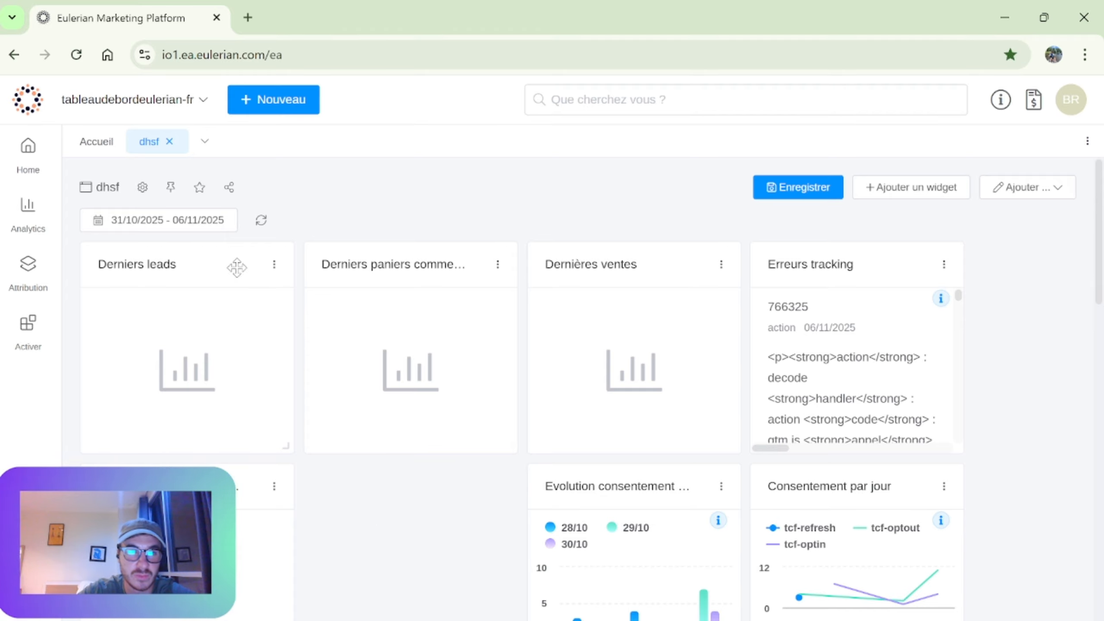
Step: Test moving the first-row widgets slightly, including Derniers leads, Derniers paniers and Dernières ventes
drag(237, 267, 223, 285)
drag(430, 288, 426, 279)
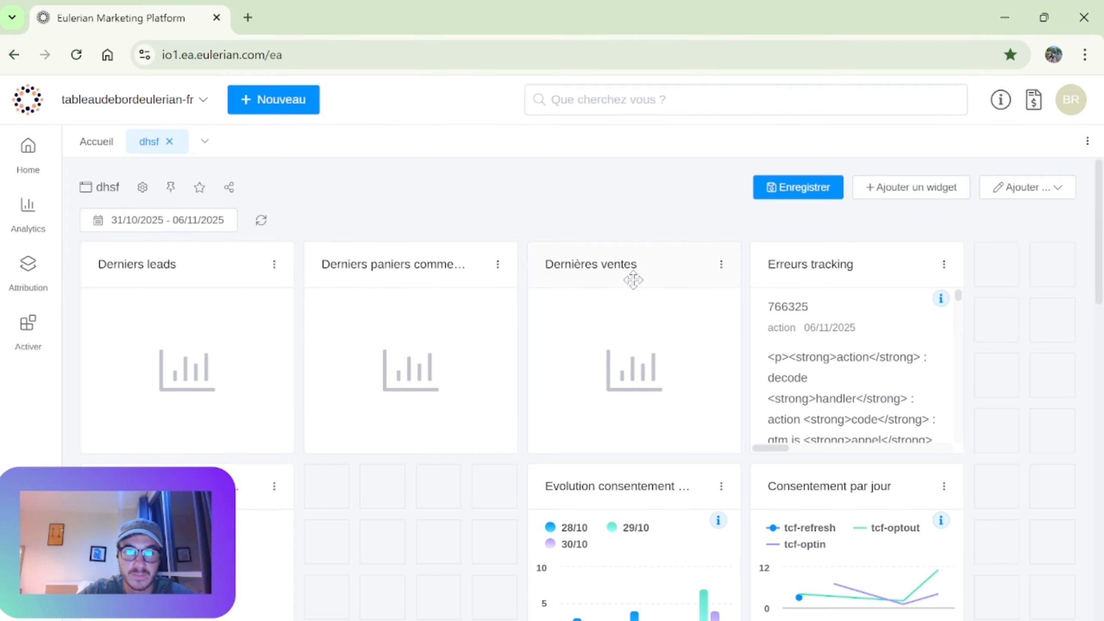
drag(633, 281, 909, 305)
Step: Test moving the second-row widgets, shifting Consentement par jour one column right
scroll(1048, 369, down, 4)
drag(618, 313, 645, 313)
drag(213, 319, 244, 313)
Step: Test moving Consentement sur la période, Favoris and Insights: qualité slightly in the third row
scroll(407, 365, down, 4)
drag(214, 378, 410, 262)
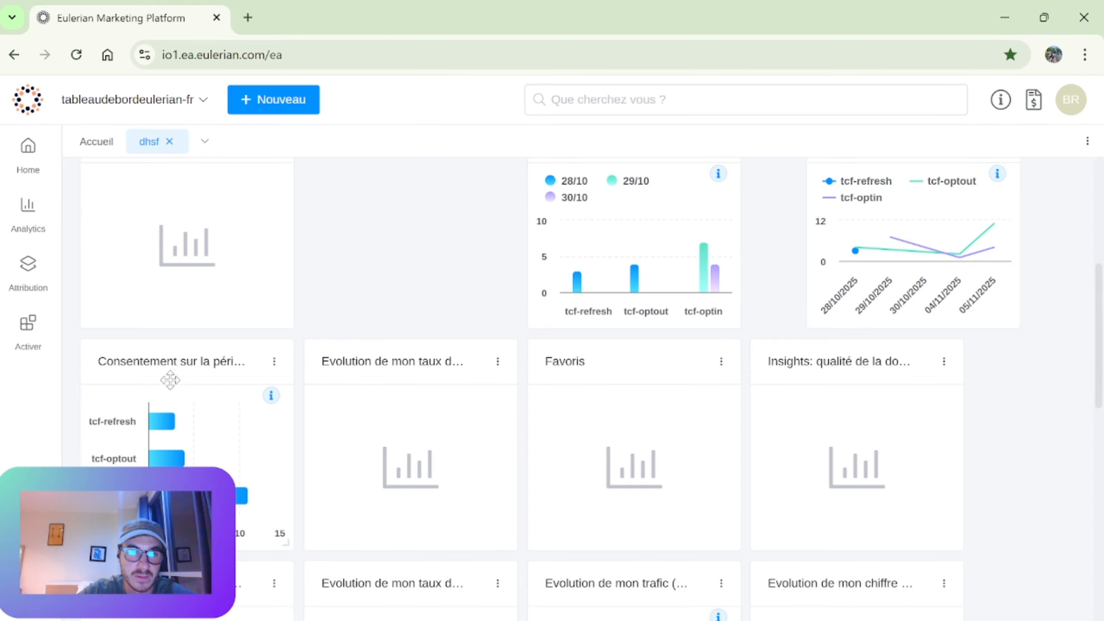
drag(170, 379, 167, 387)
drag(591, 364, 594, 394)
drag(836, 361, 834, 370)
Step: Test moving the fourth-row widgets and Mes leads par device slightly
scroll(956, 401, down, 3)
drag(847, 329, 246, 355)
scroll(443, 315, down, 4)
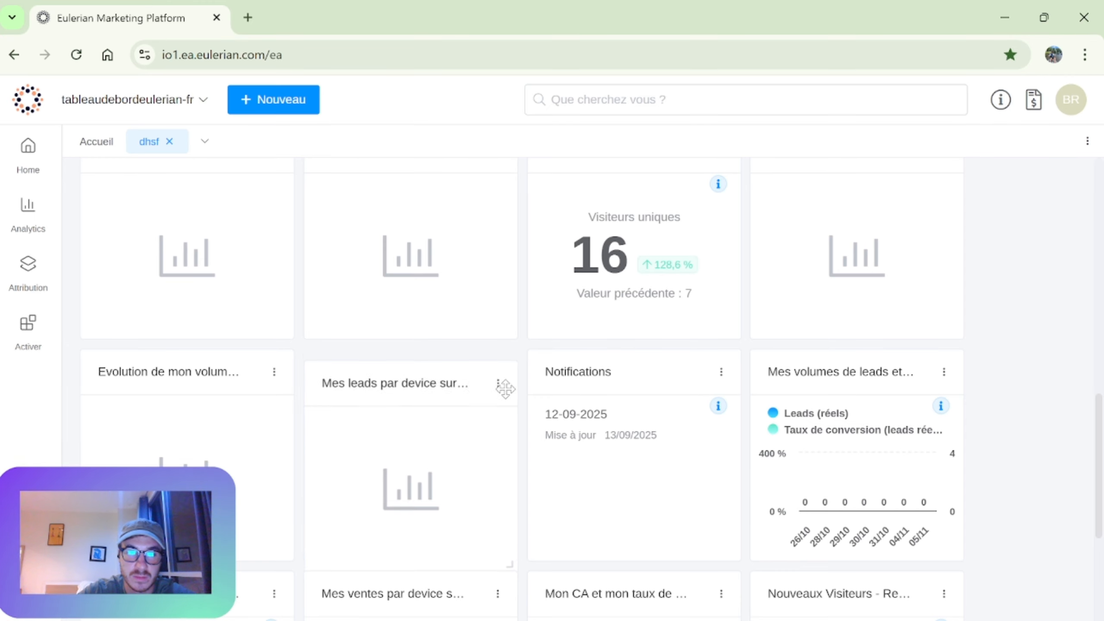
Step: Test moving Mon CA et mon taux slightly and move Nouveaux Visiteurs one grid cell down
scroll(1078, 357, down, 5)
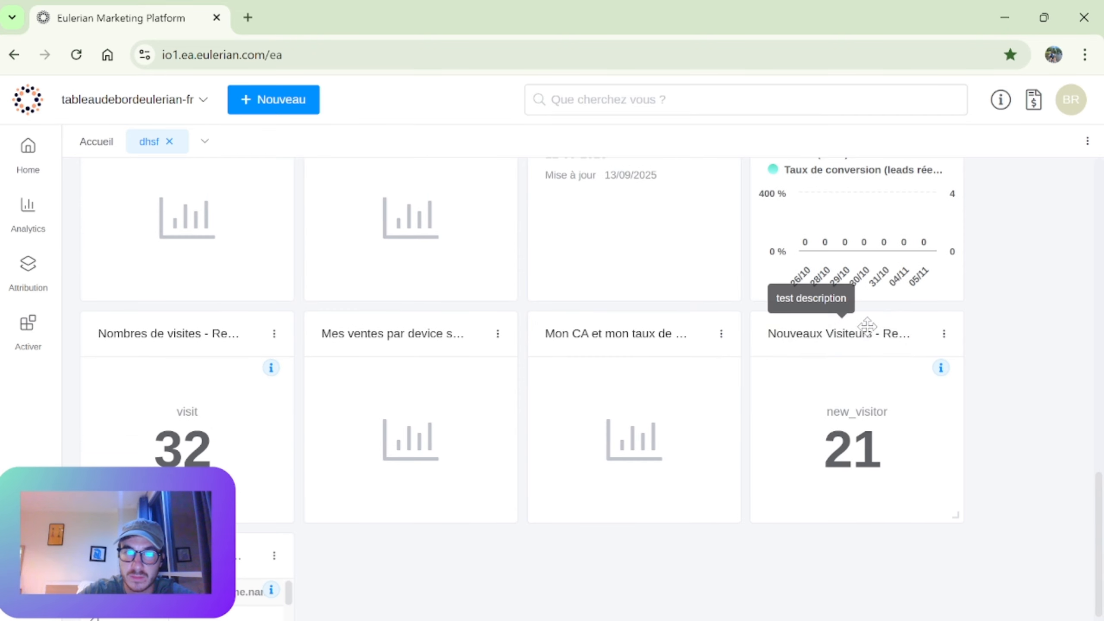
mouse_move(652, 344)
mouse_down()
mouse_move(646, 387)
mouse_move(649, 375)
mouse_move(661, 481)
mouse_move(661, 339)
mouse_move(590, 355)
mouse_move(450, 338)
mouse_move(682, 418)
mouse_move(605, 526)
mouse_move(450, 567)
mouse_move(627, 322)
mouse_move(652, 335)
mouse_up()
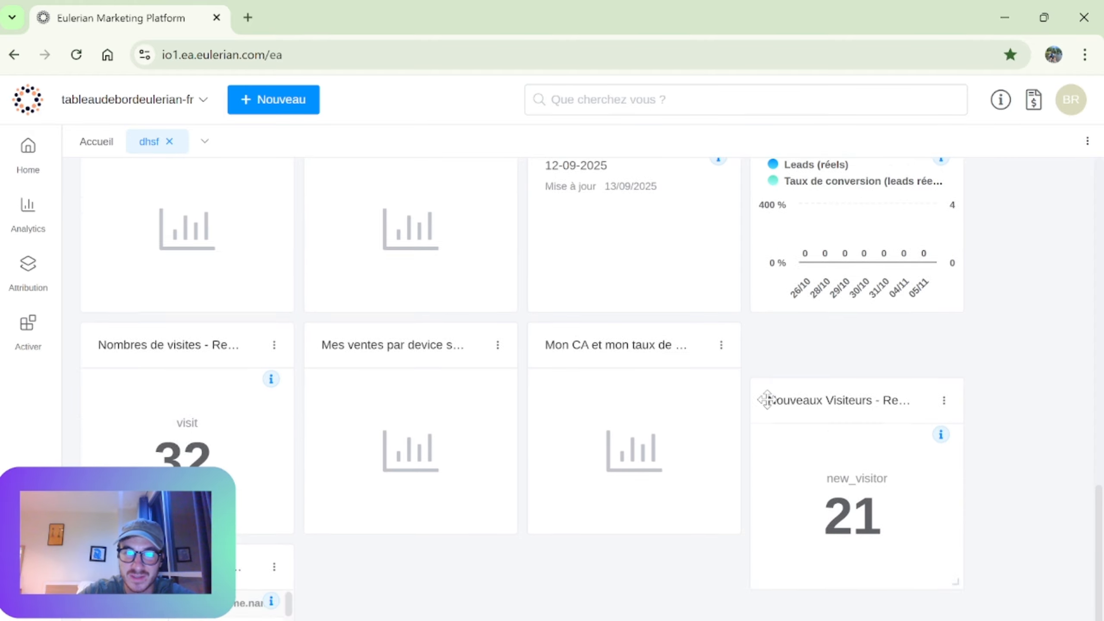
Step: Widen Page d'entree to six columns, shift it two columns right, and move Nouveaux Visiteurs two columns right
scroll(678, 518, down, 3)
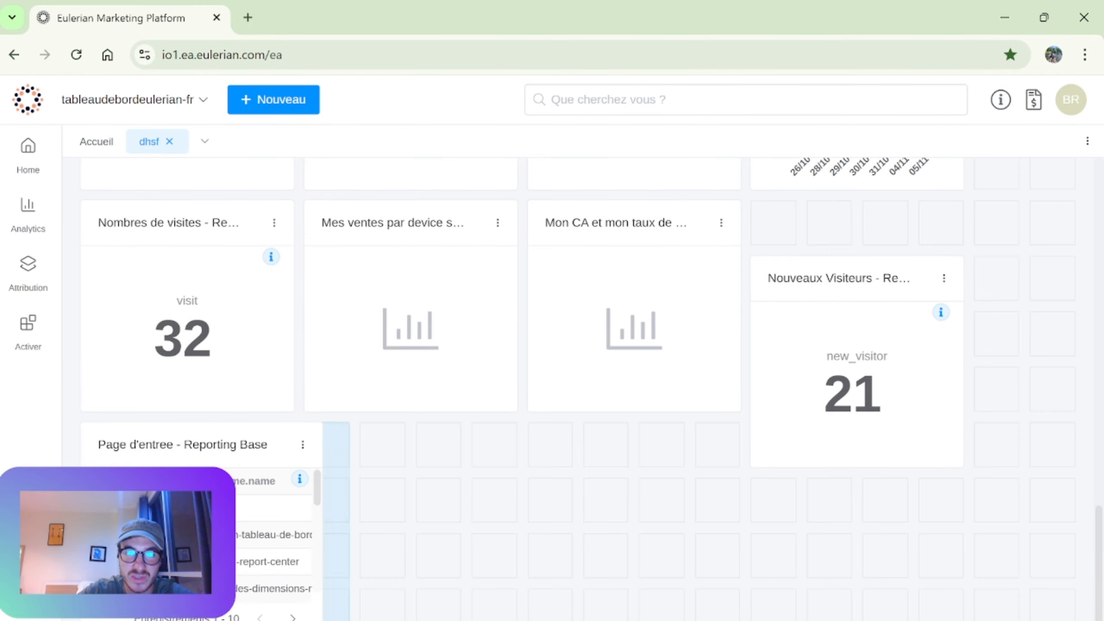
drag(292, 454, 404, 454)
drag(660, 289, 794, 348)
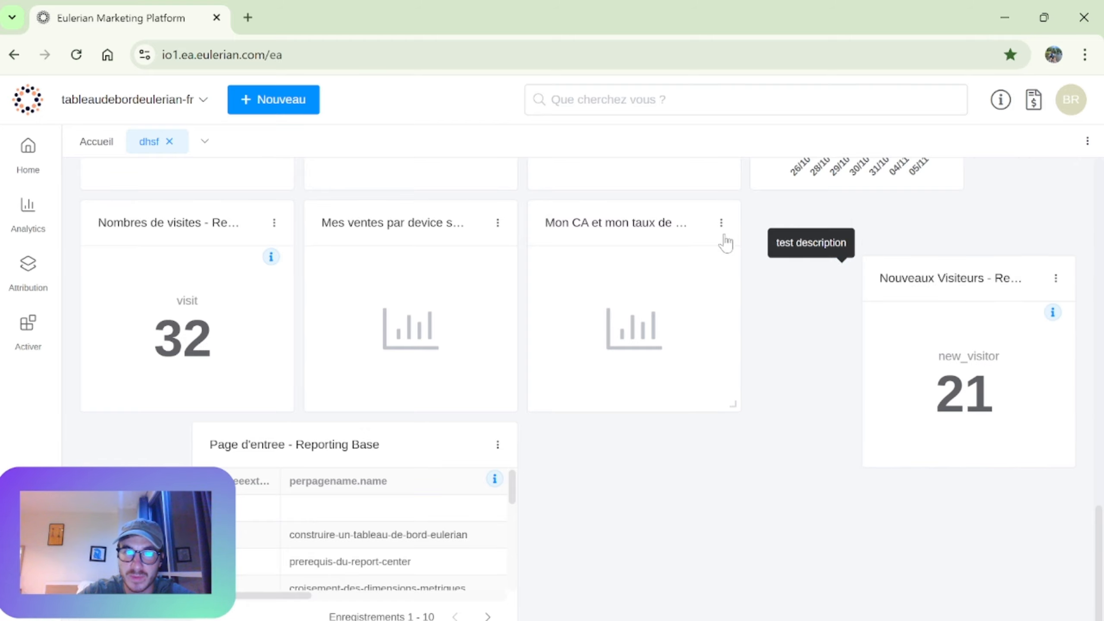
Step: Try to delete the Mon CA et mon taux widget
click(722, 223)
click(685, 397)
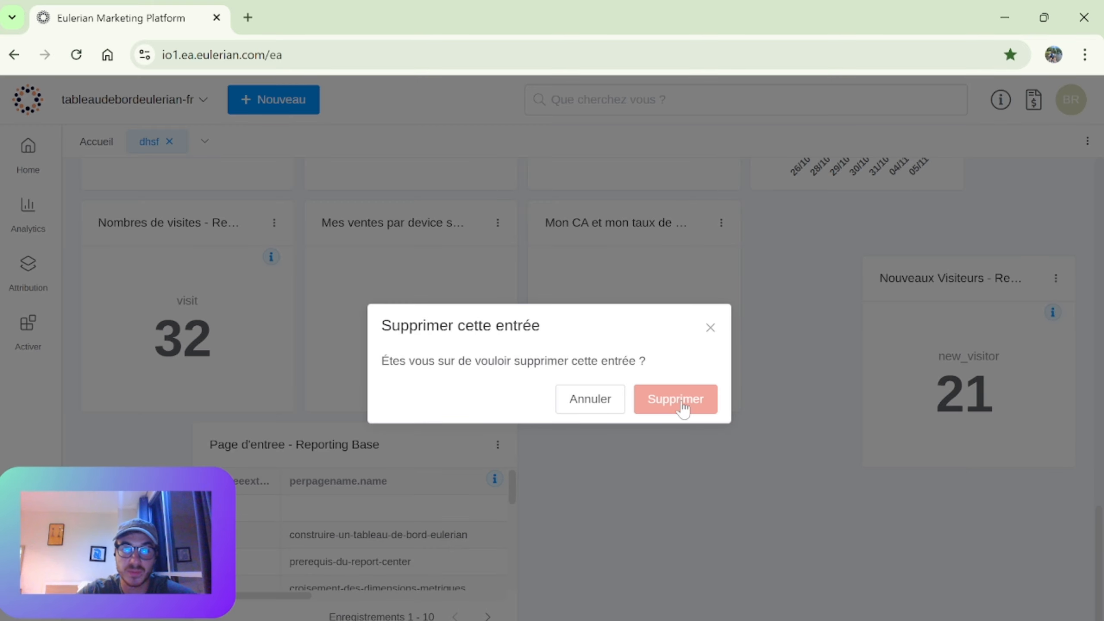
click(682, 411)
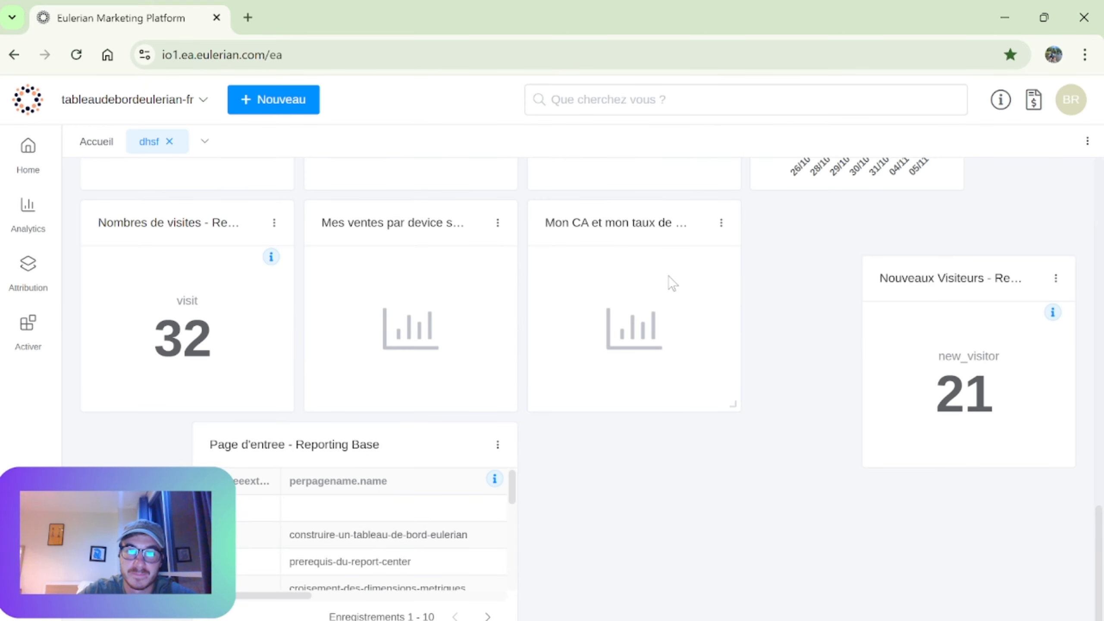
Step: Move Page d'entree two columns left to the grid edge and place Nouveaux Visiteurs in the same row, one column beyond it
scroll(692, 296, up, 8)
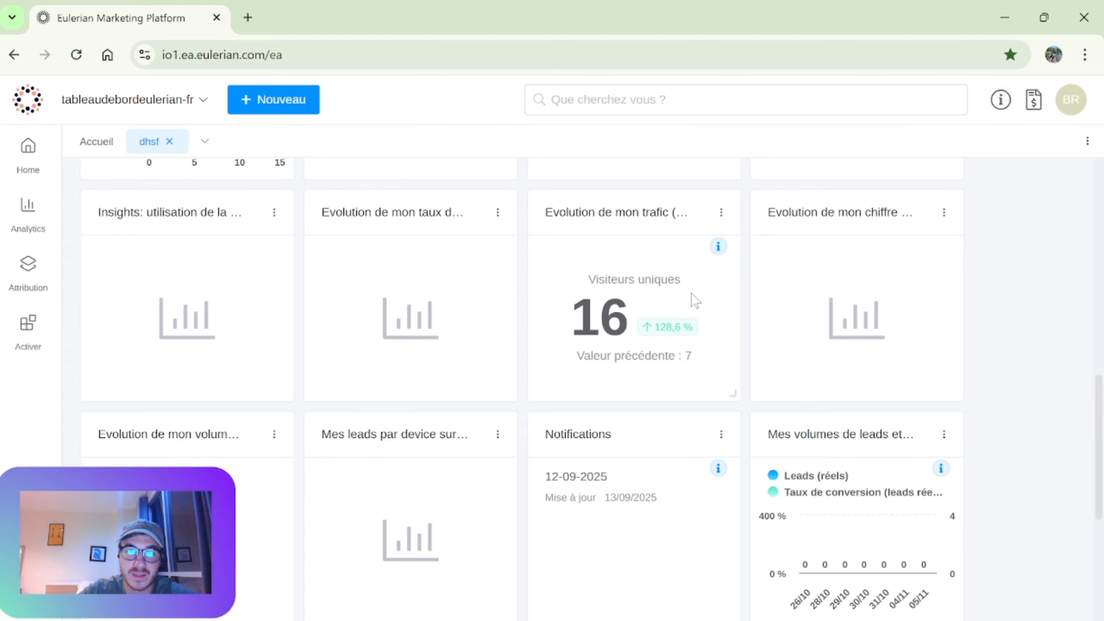
scroll(629, 291, down, 6)
scroll(956, 348, up, 8)
scroll(861, 398, down, 4)
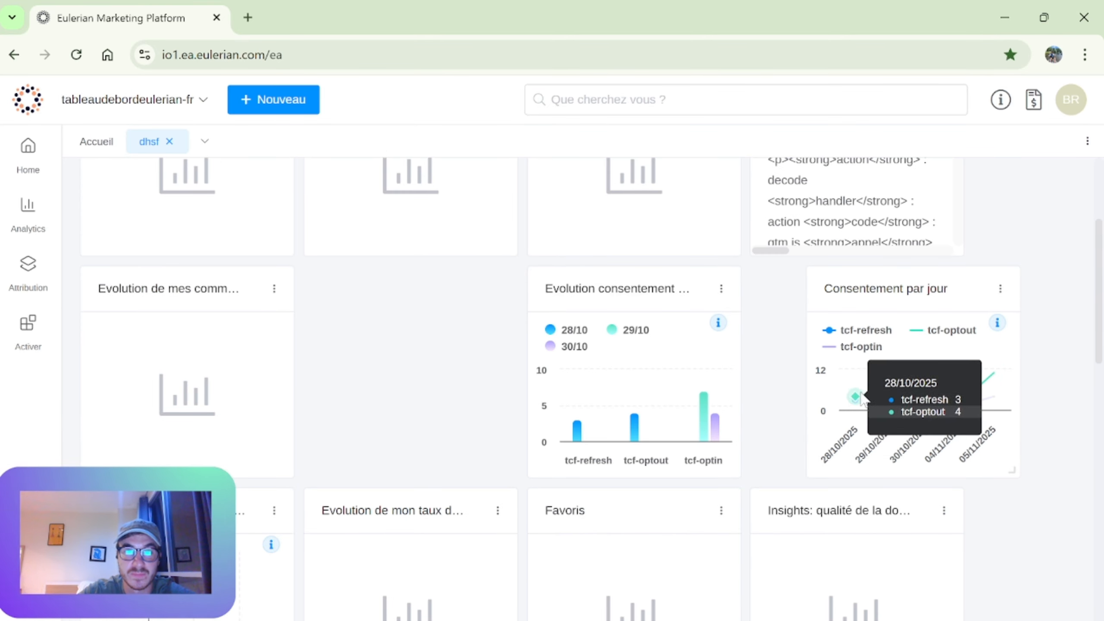
scroll(602, 301, up, 5)
scroll(511, 366, down, 10)
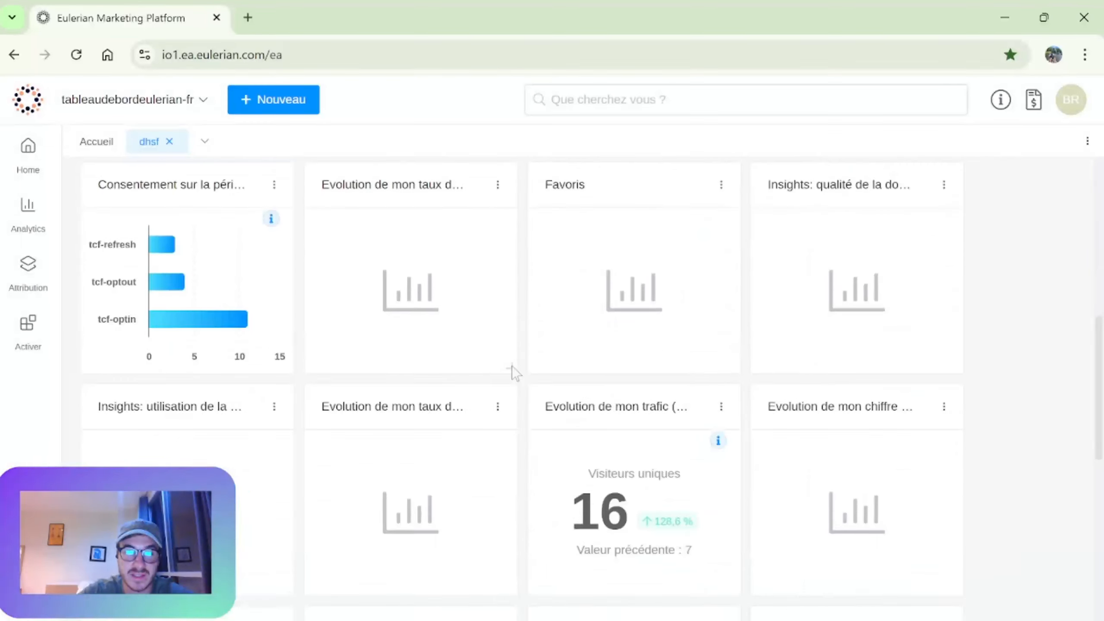
scroll(594, 378, down, 2)
drag(394, 461, 295, 447)
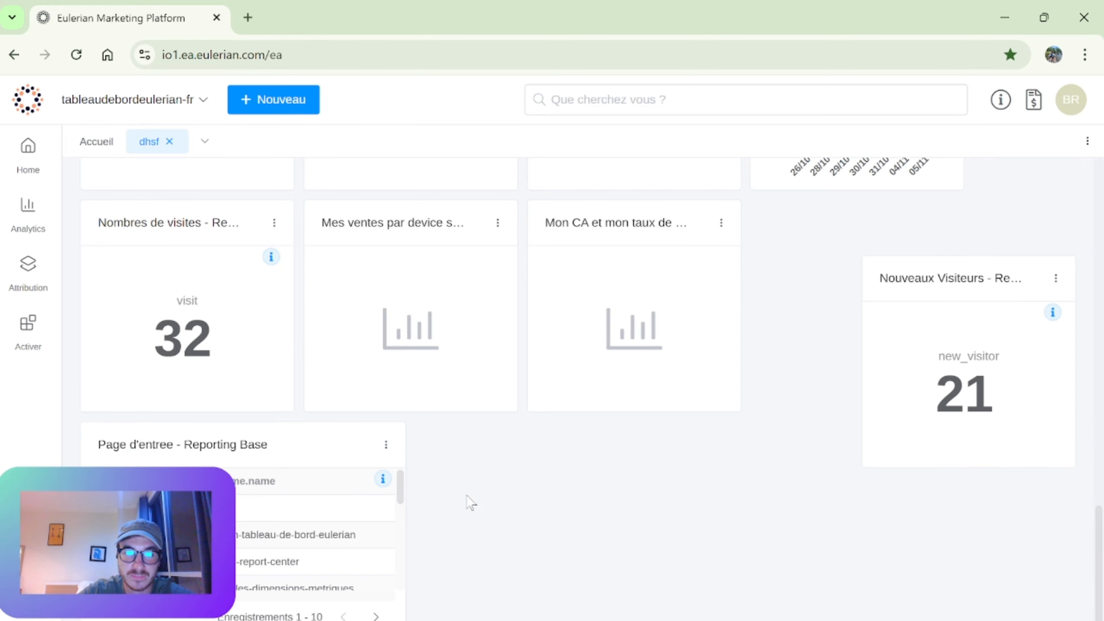
drag(941, 280, 598, 474)
Step: Shift Erreurs tracking, Dernières ventes and Derniers paniers commencés two columns right in the first row
scroll(887, 408, up, 12)
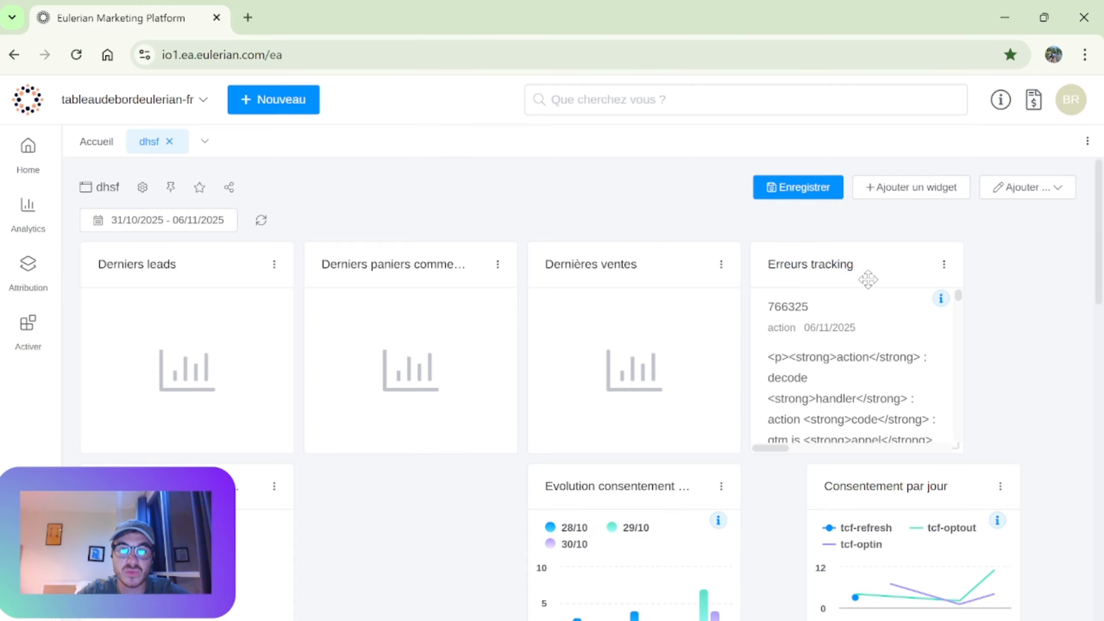
drag(868, 278, 1052, 265)
drag(671, 249, 781, 261)
drag(392, 264, 503, 264)
Step: Move Evolution consentement par jour four columns left, widen it to seven columns, and move Consentement par jour two columns left beside it
scroll(385, 349, down, 4)
drag(571, 324, 518, 353)
drag(566, 500, 739, 478)
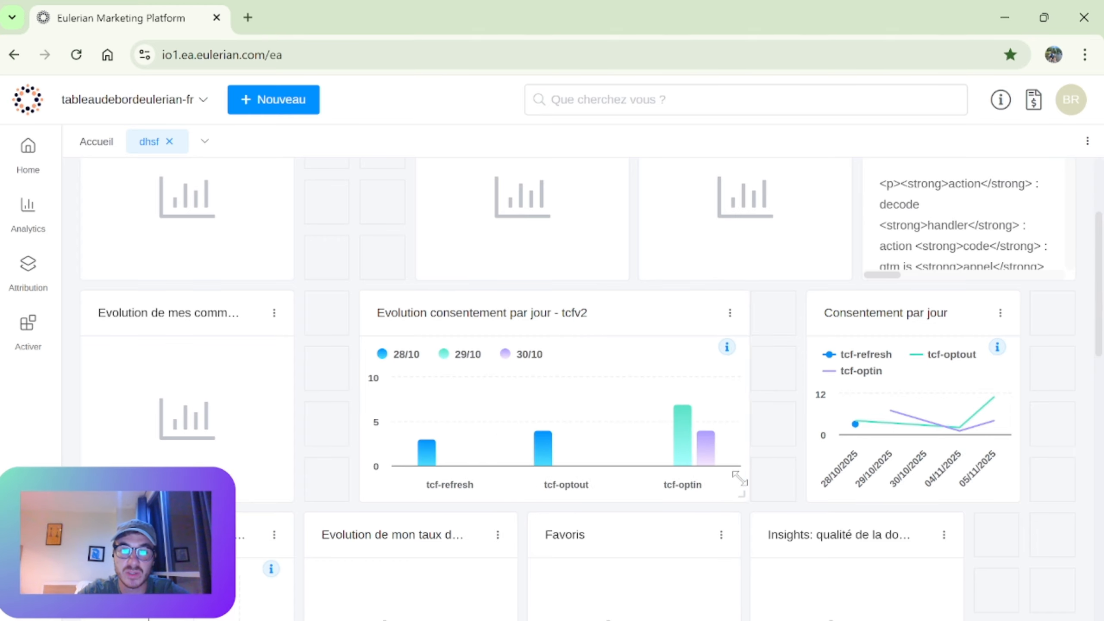
drag(600, 342, 520, 316)
drag(850, 316, 739, 316)
Step: Widen Insights: qualité de la donnée to six columns so it reaches the grid's right edge
scroll(965, 426, down, 3)
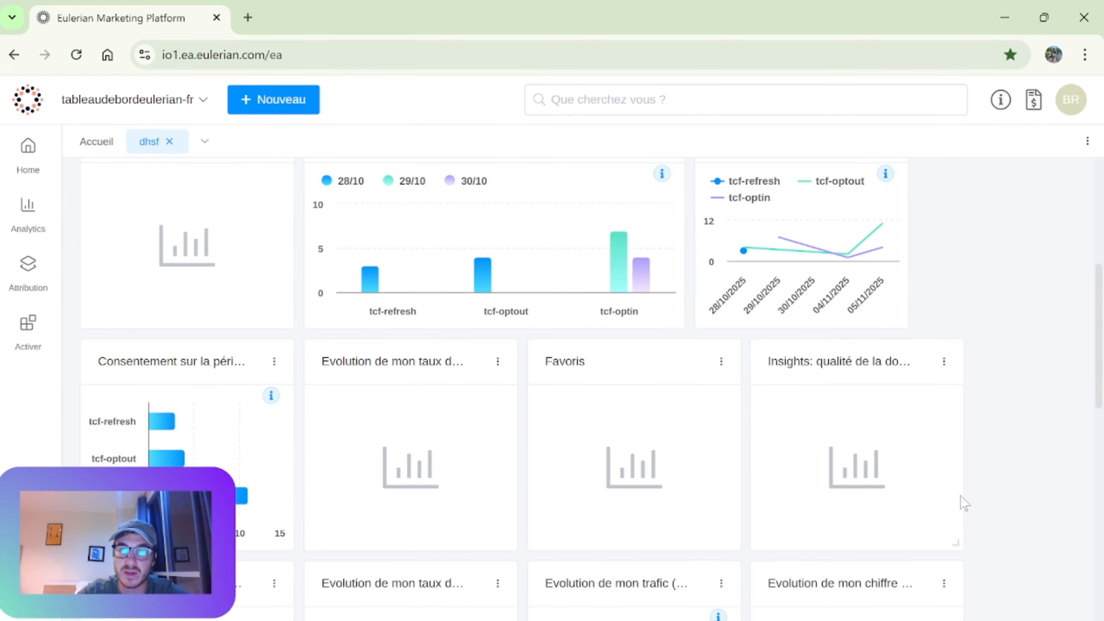
drag(957, 542, 1069, 544)
scroll(899, 392, down, 10)
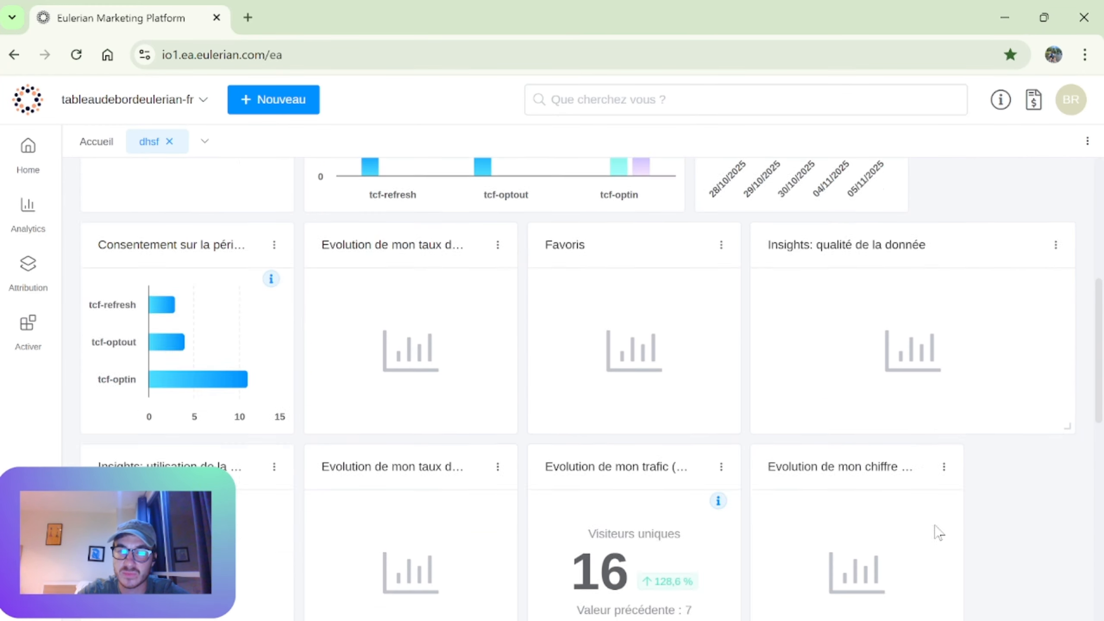
Step: Widen Notifications to nine columns and move Mes volumes de leads beside Nouveaux Visiteurs, one grid cell lower
scroll(836, 315, up, 5)
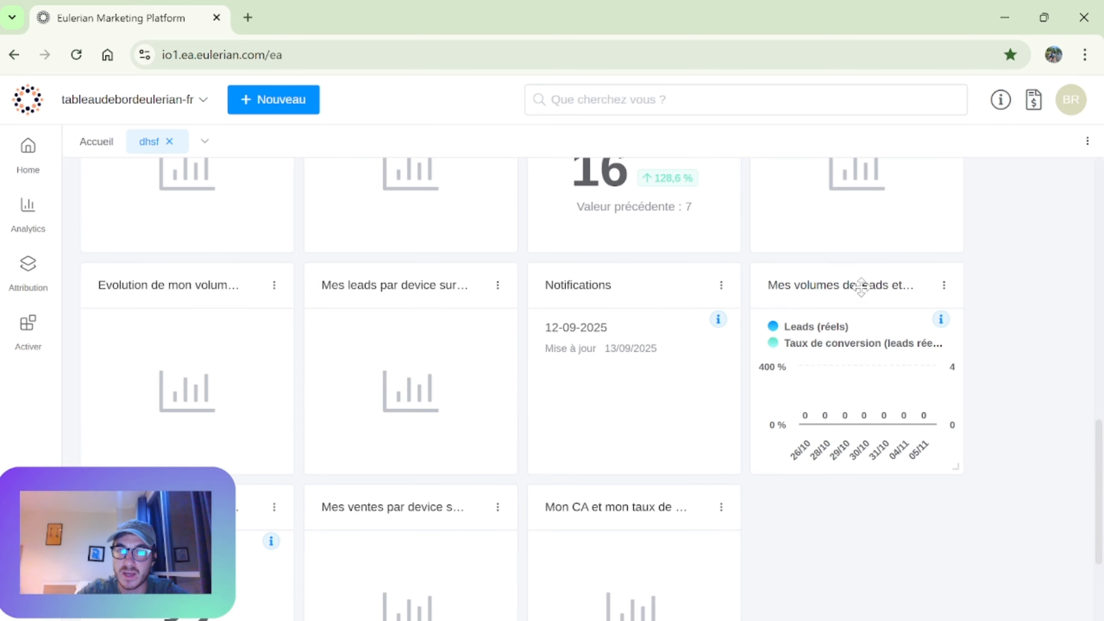
drag(735, 477, 1000, 463)
scroll(843, 256, down, 4)
drag(845, 255, 812, 533)
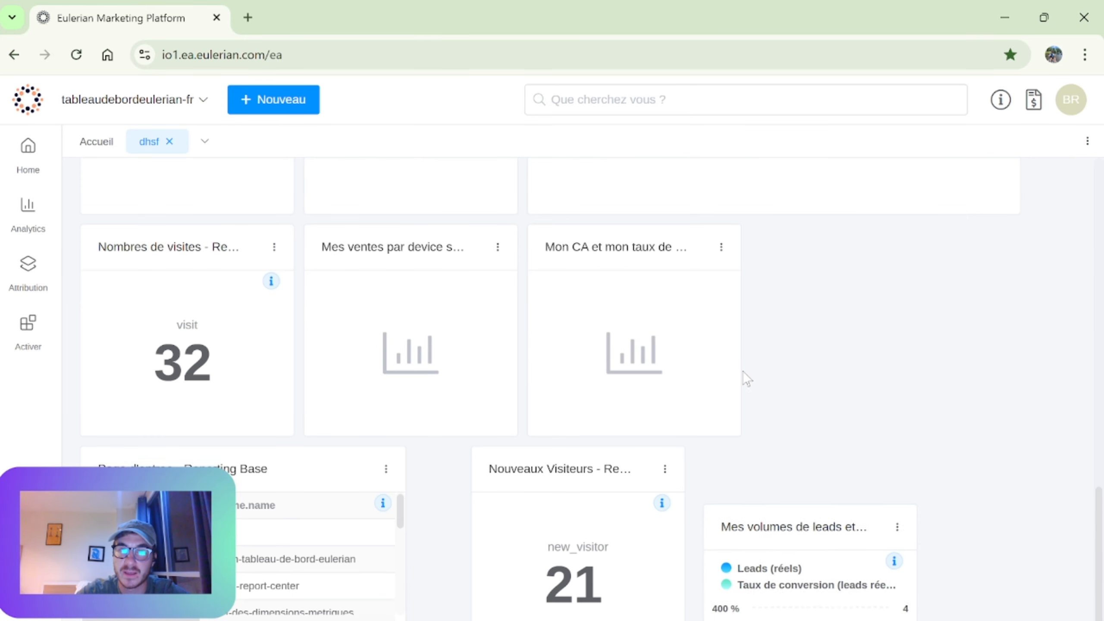
Step: Move Mon CA et mon taux six columns right to the grid edge and widen Mes ventes par device to ten columns
drag(669, 239, 1019, 257)
drag(510, 431, 845, 433)
scroll(677, 400, down, 2)
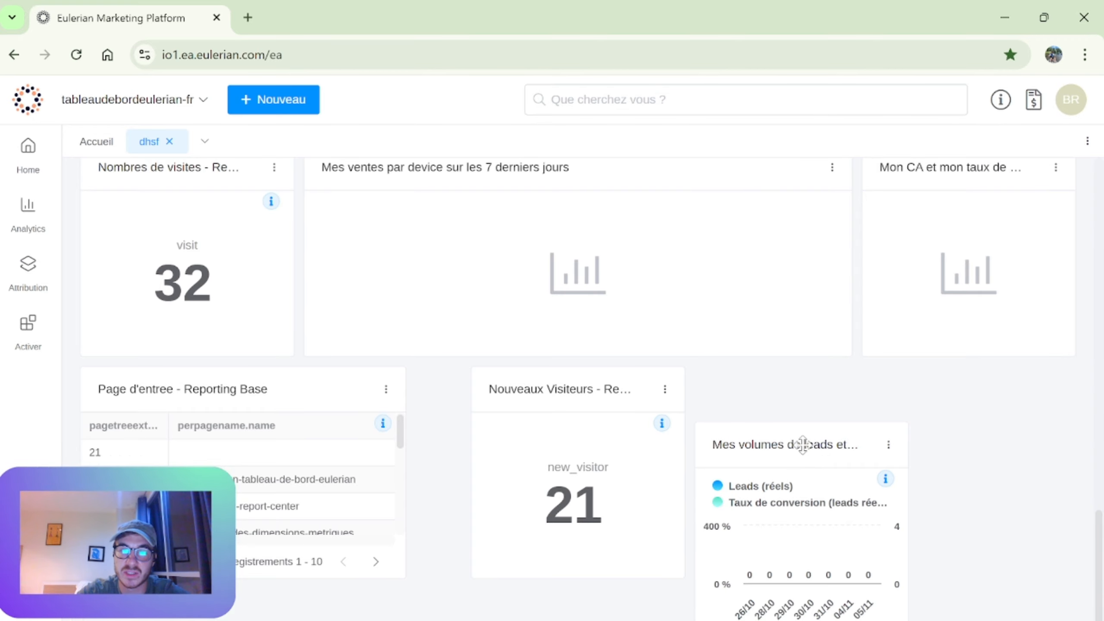
Step: Move Derniers paniers commencés two columns left beside Derniers leads and widen it to six columns, filling the gap before Dernières ventes
scroll(796, 389, up, 12)
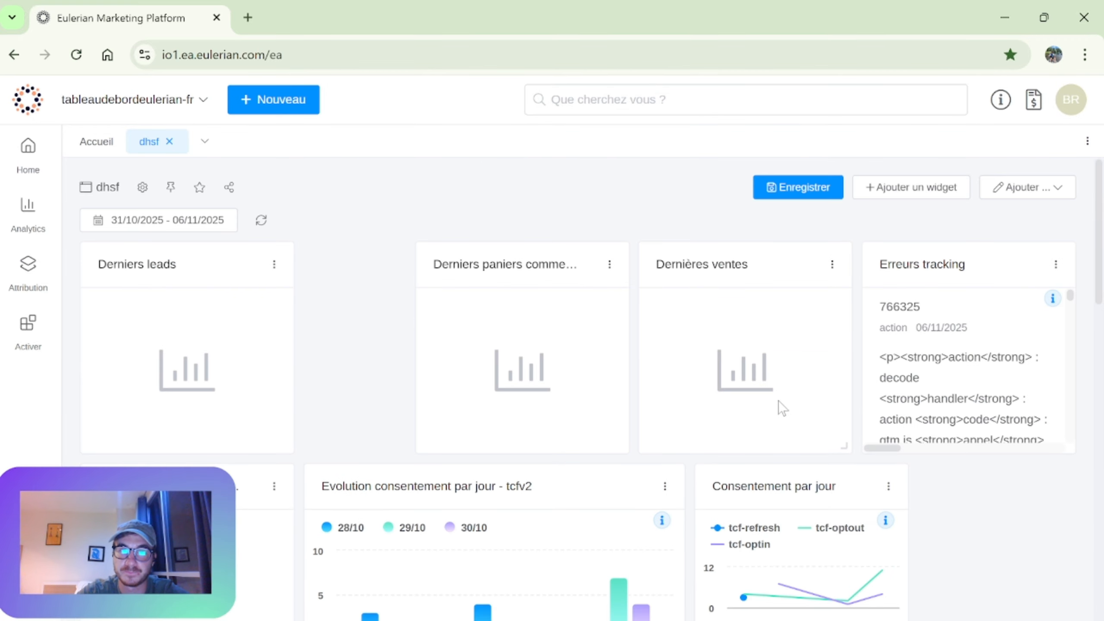
drag(519, 257, 513, 328)
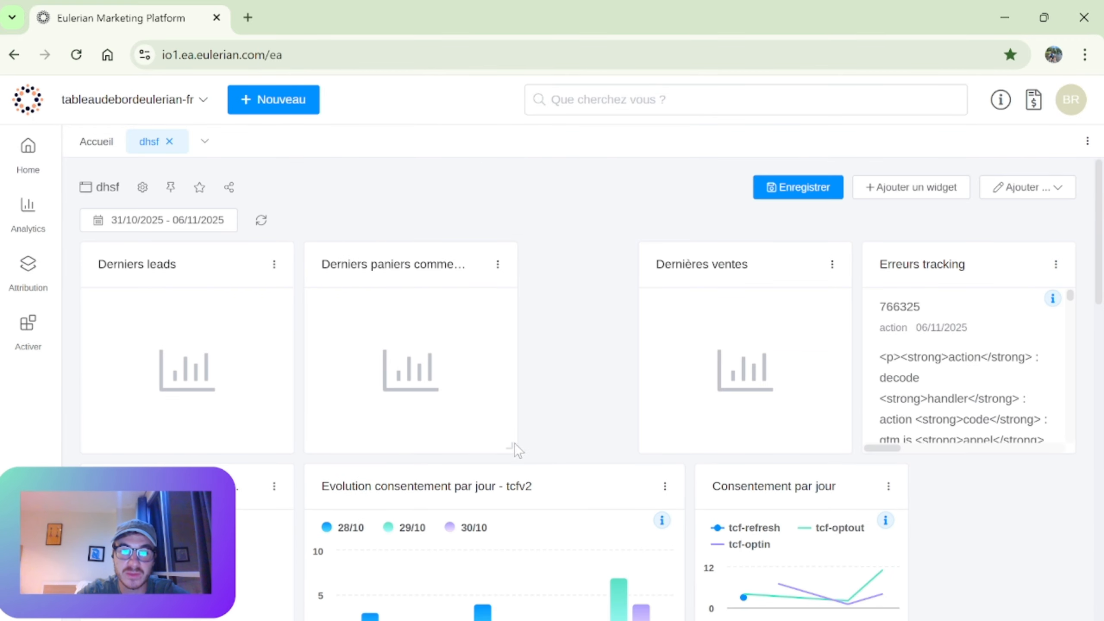
drag(517, 450, 626, 438)
scroll(517, 287, down, 8)
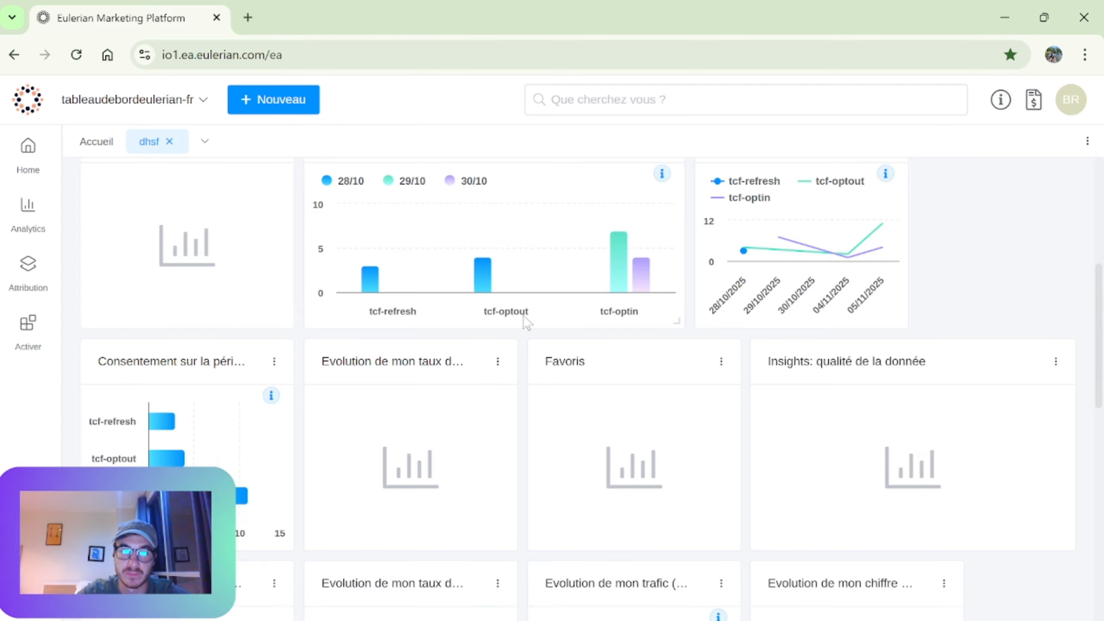
scroll(846, 414, down, 1)
scroll(813, 429, up, 9)
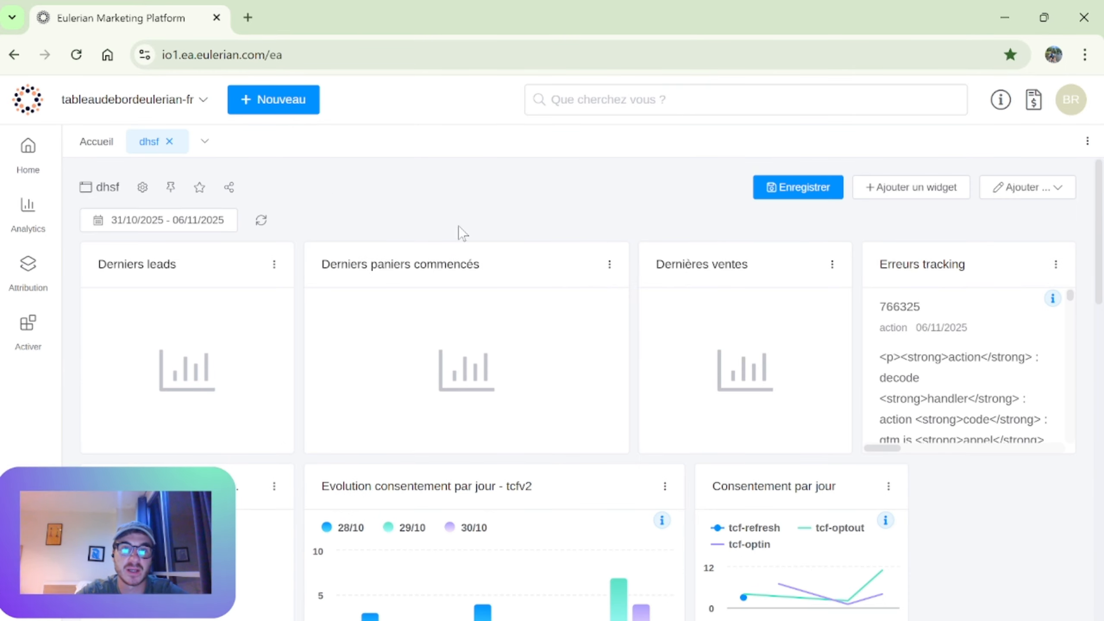
scroll(512, 229, down, 10)
scroll(526, 258, up, 10)
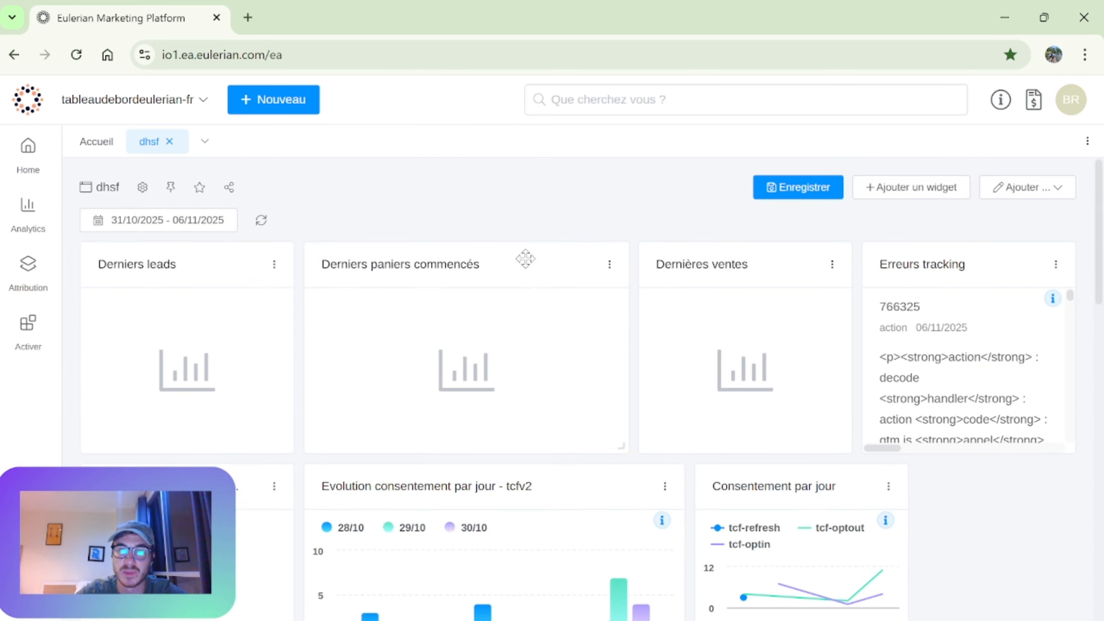